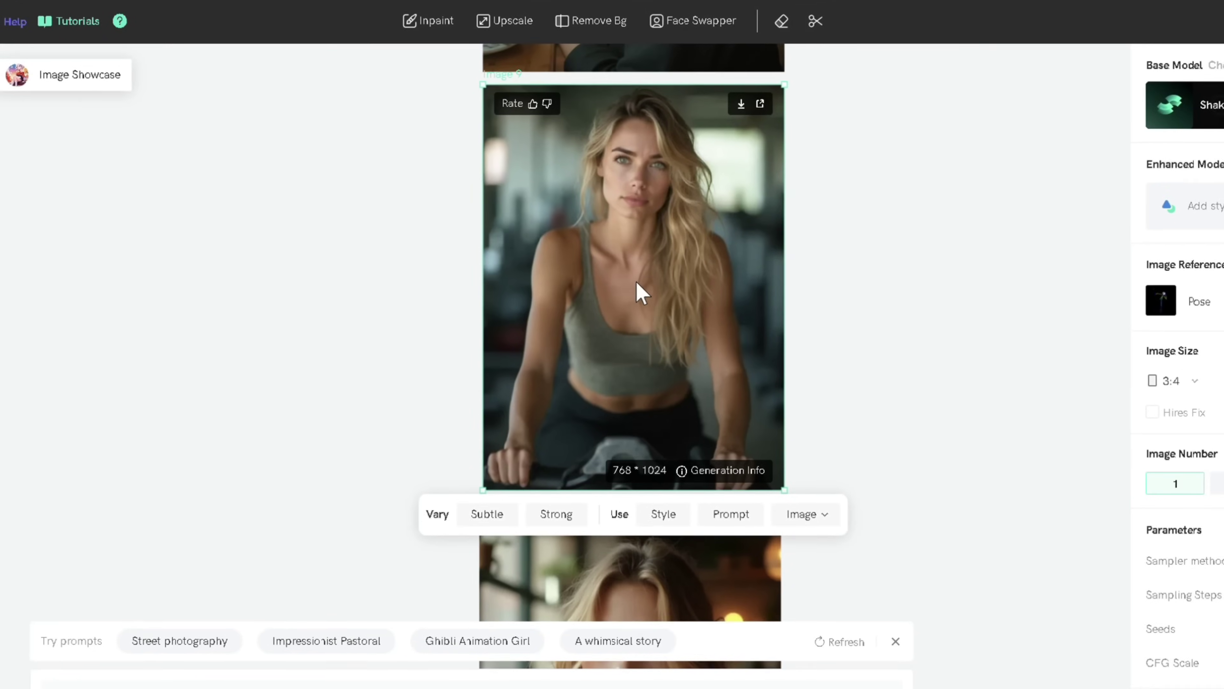
- Launch Face Swapper on the generated fitness image
click(656, 13)
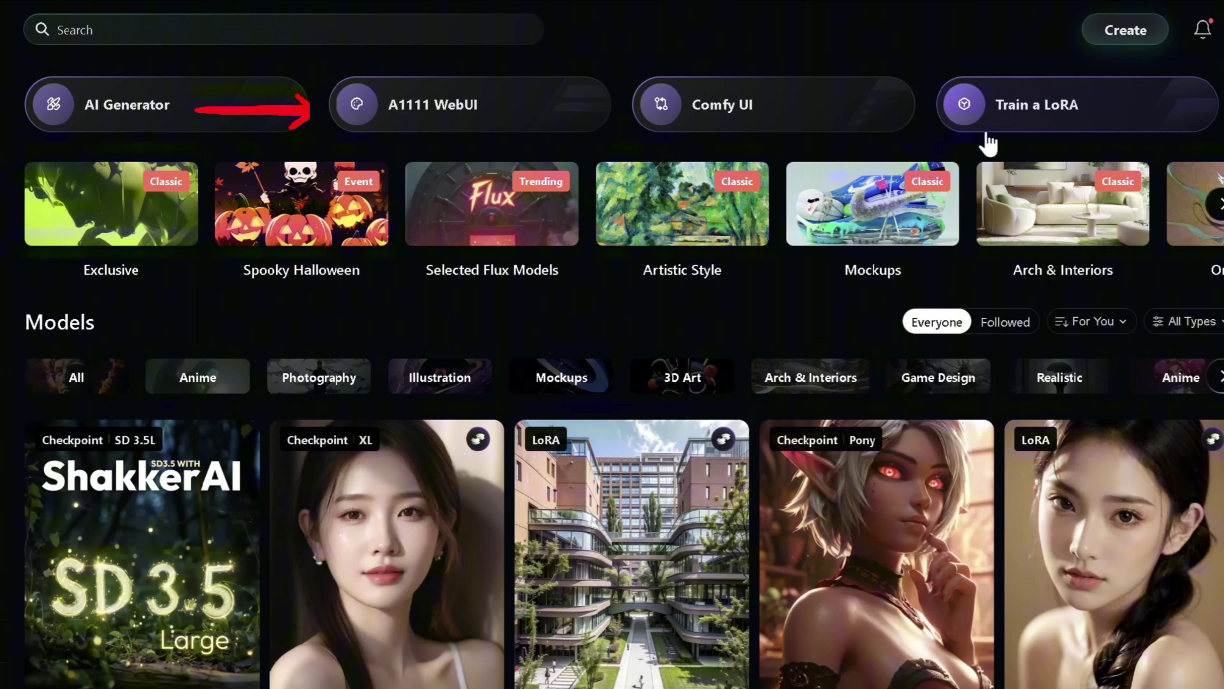
- Filter the model listings to the FLUX.1 base model
scroll(1011, 162, down, 3)
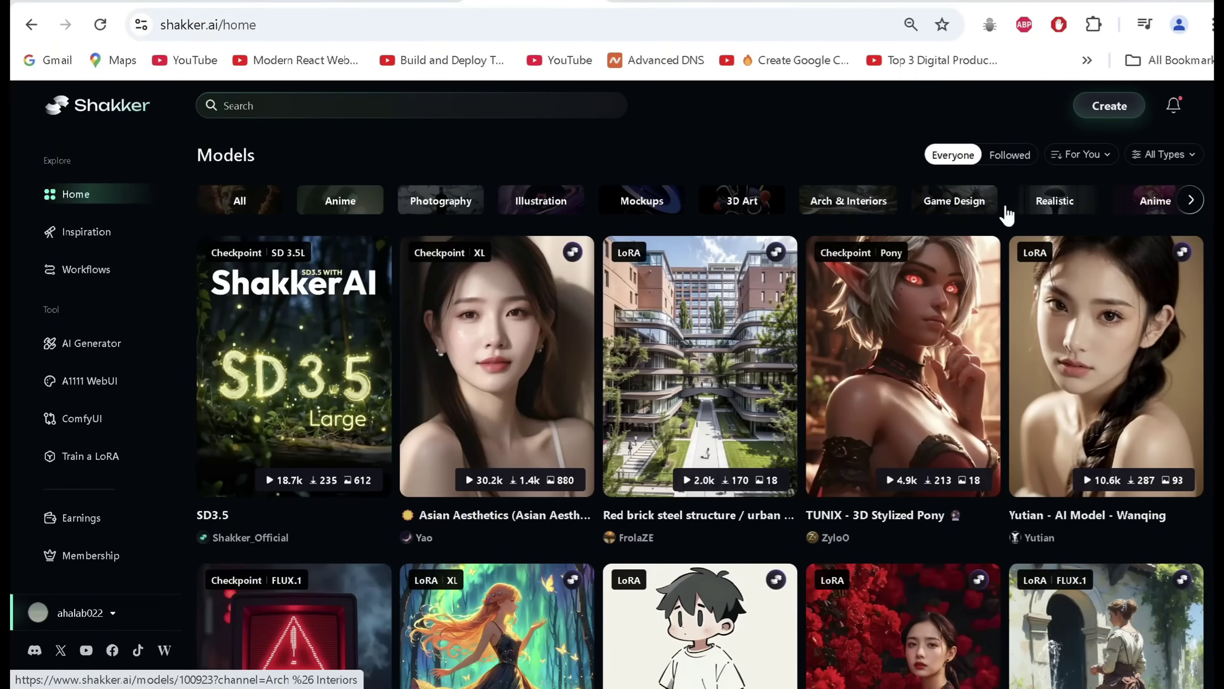
scroll(1008, 214, down, 2)
scroll(1008, 214, up, 5)
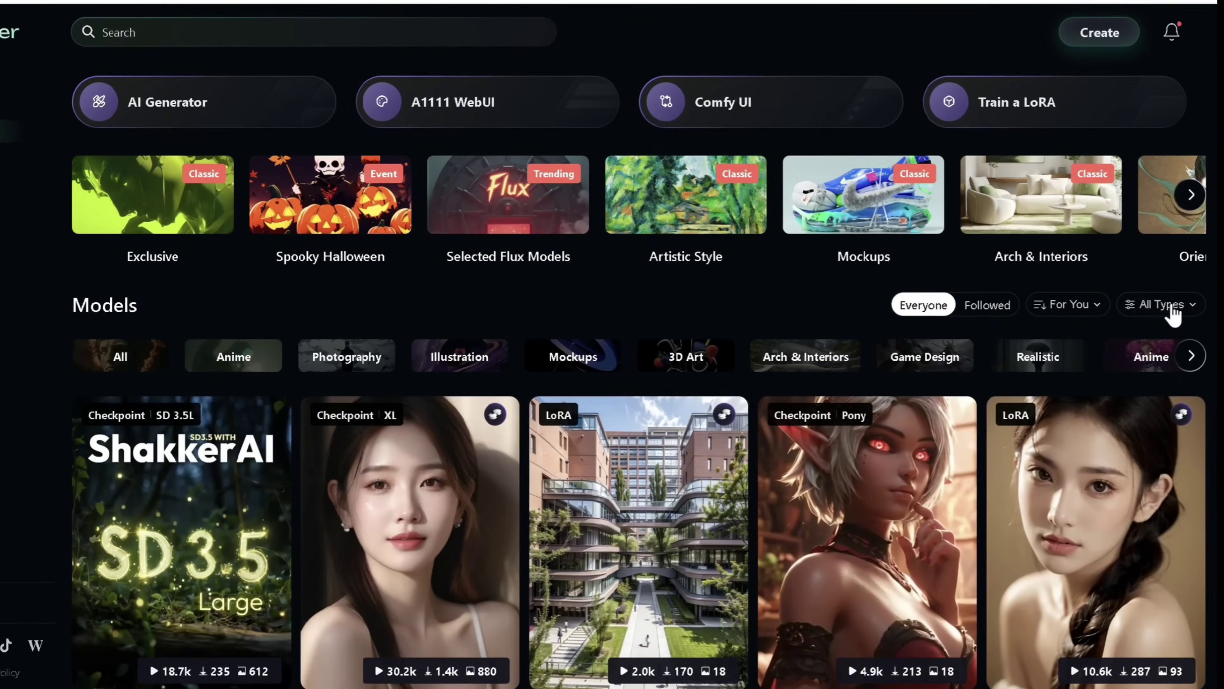
click(1167, 348)
scroll(906, 482, down, 1)
click(904, 470)
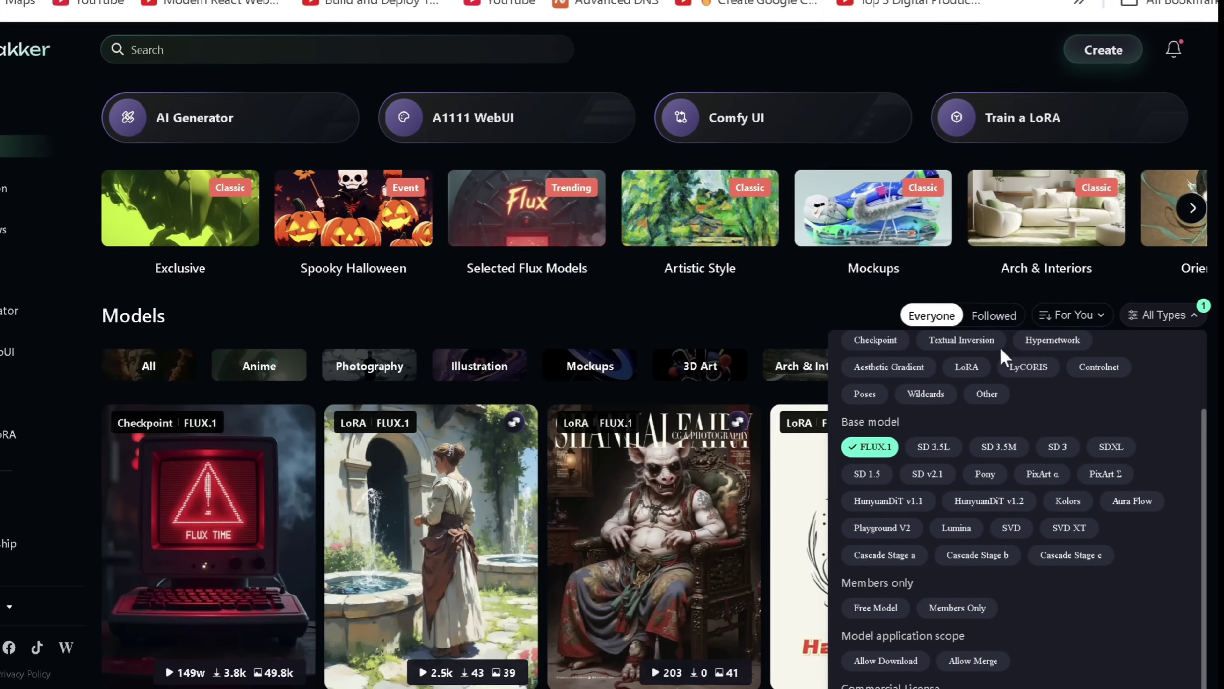
- Open the [Lah] Flux - Cute Cartoon LoRA page and browse its sample images
click(396, 538)
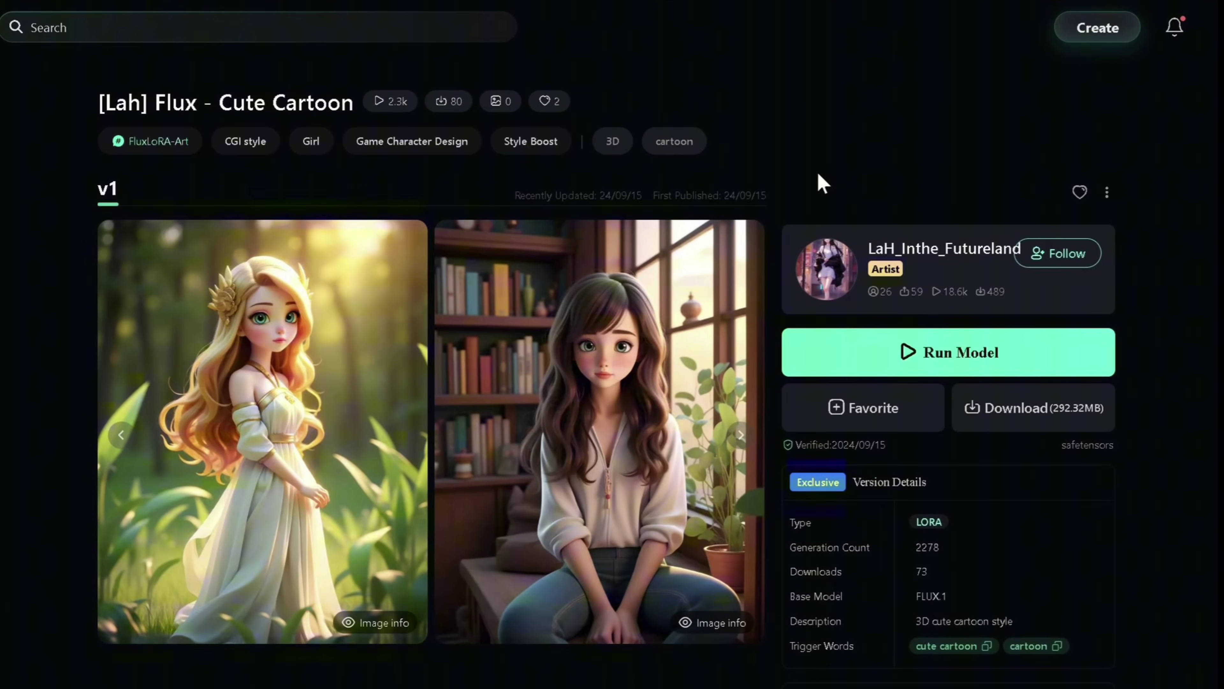
scroll(743, 279, down, 3)
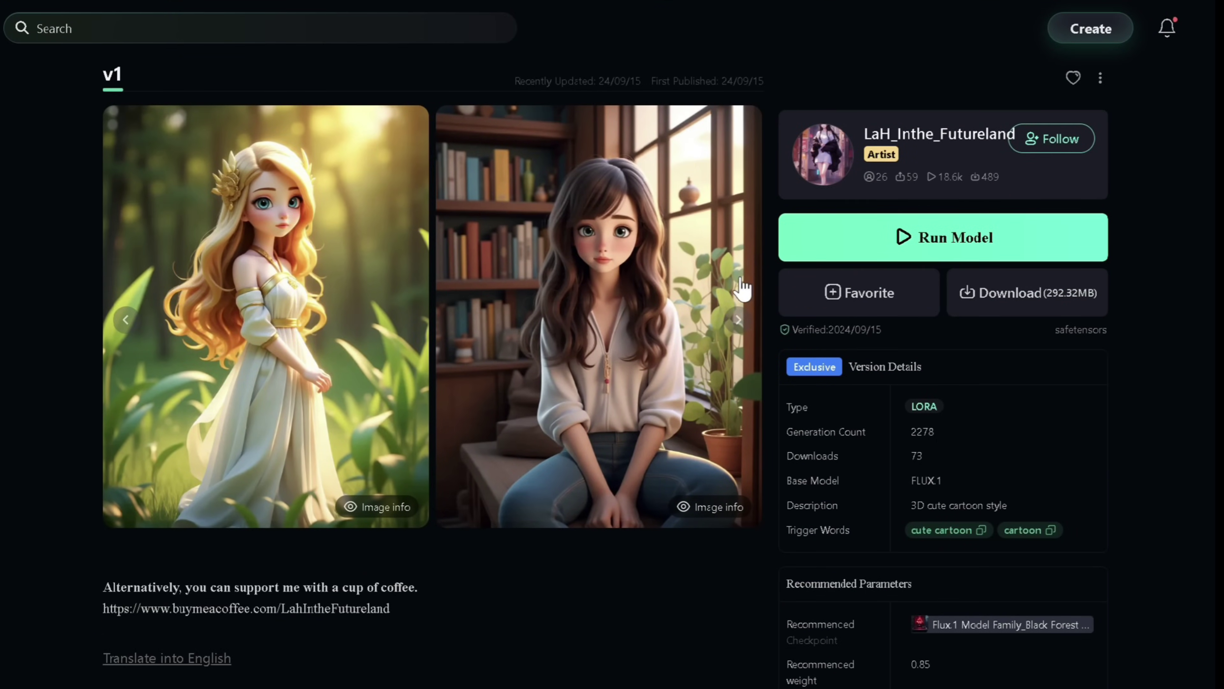
click(738, 321)
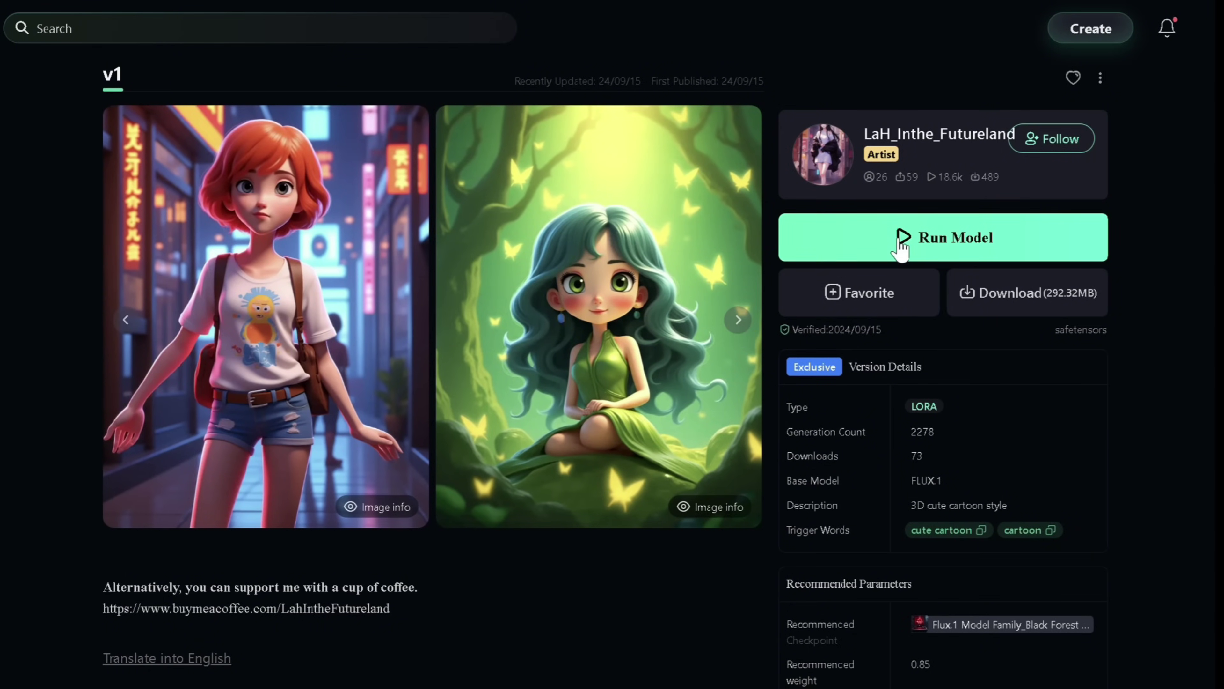
- Load the Cute Cartoon LoRA and add Untitled design (17).png as a Pose reference at 0.7
click(900, 248)
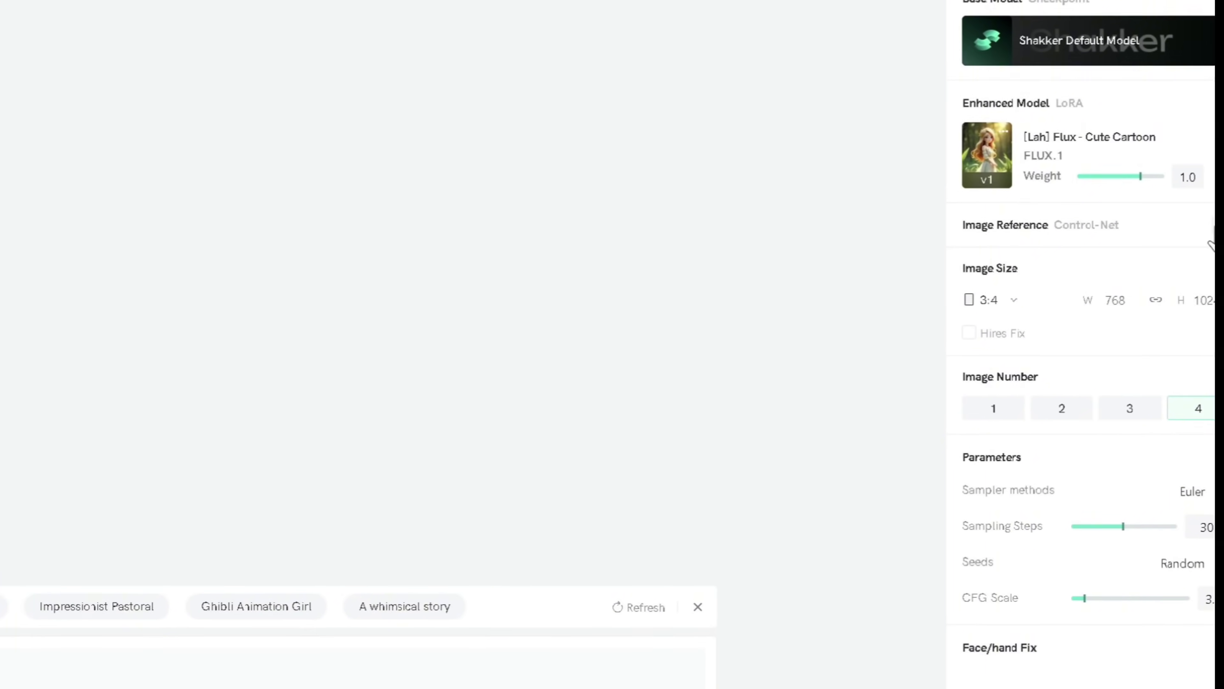
click(990, 259)
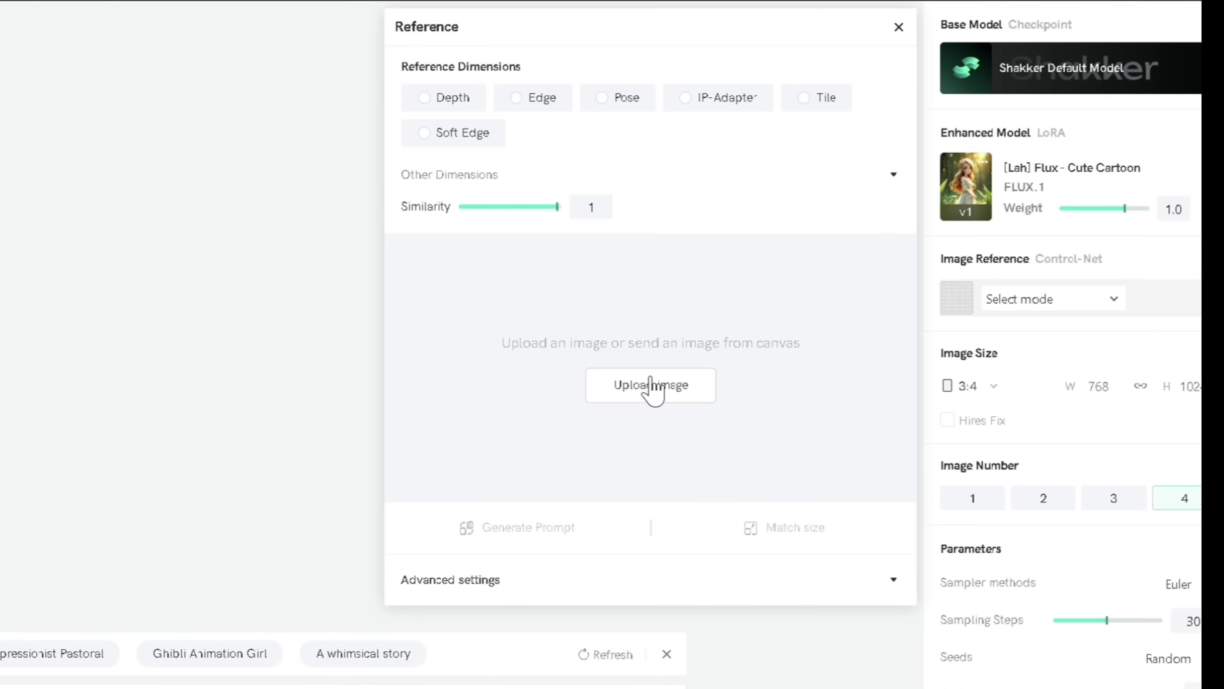
click(653, 385)
click(938, 502)
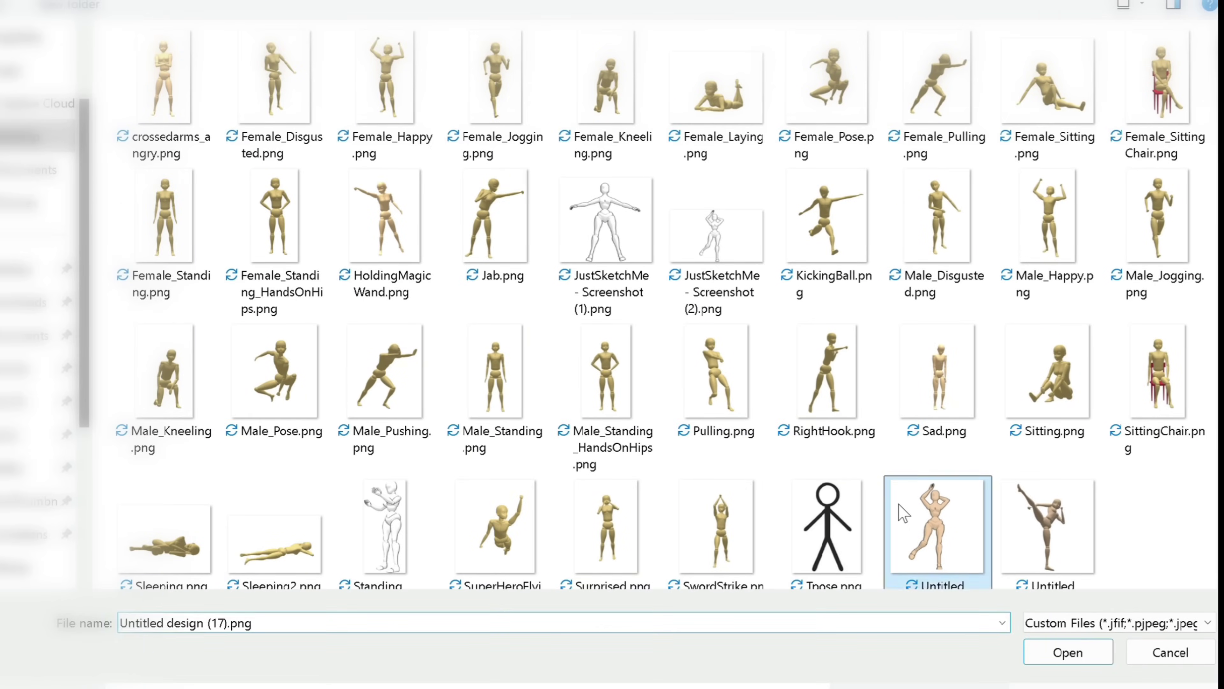
click(1068, 652)
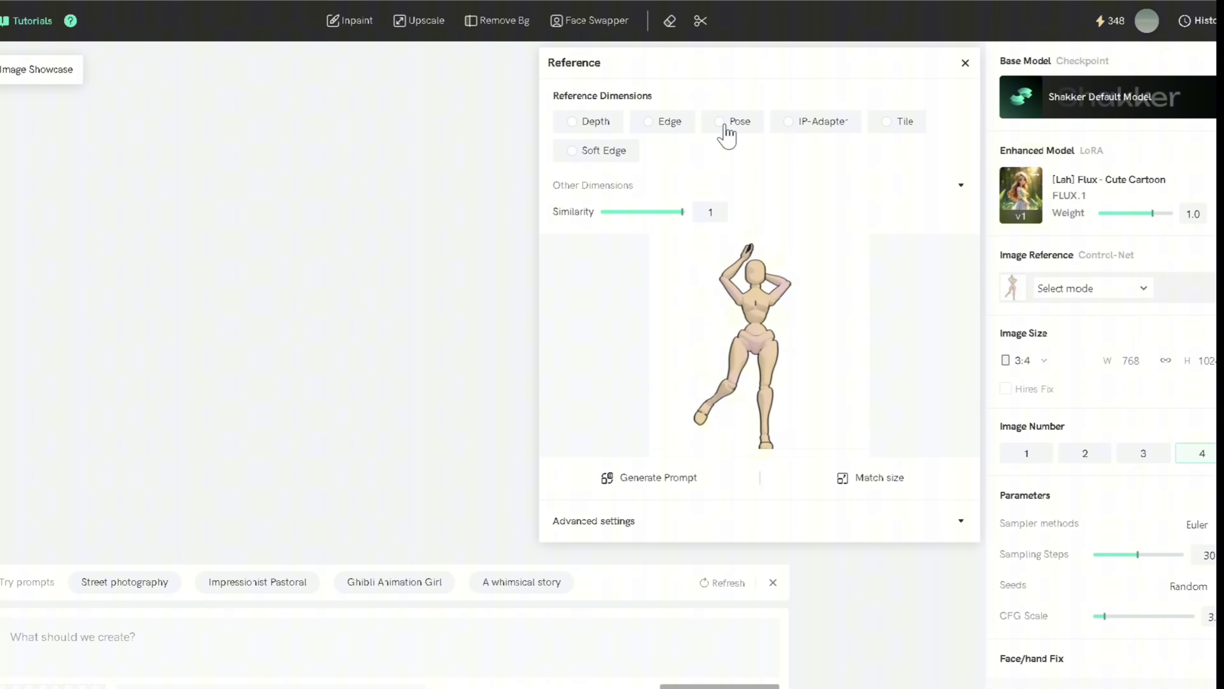
click(728, 126)
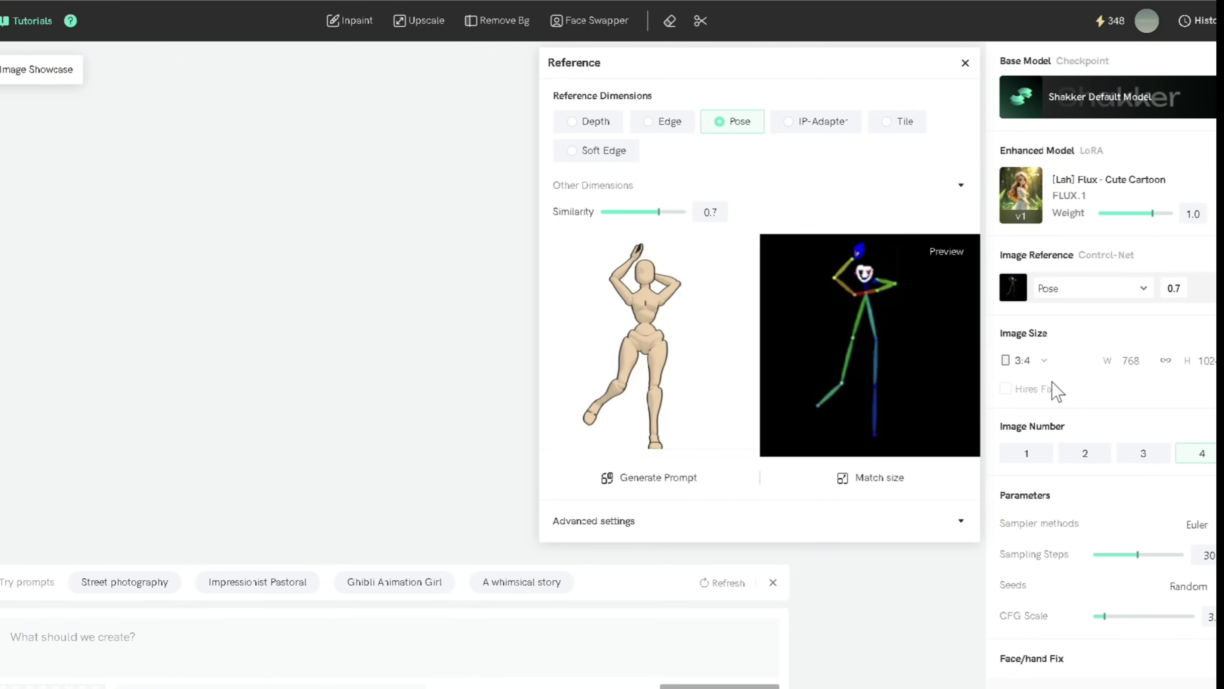
click(1044, 361)
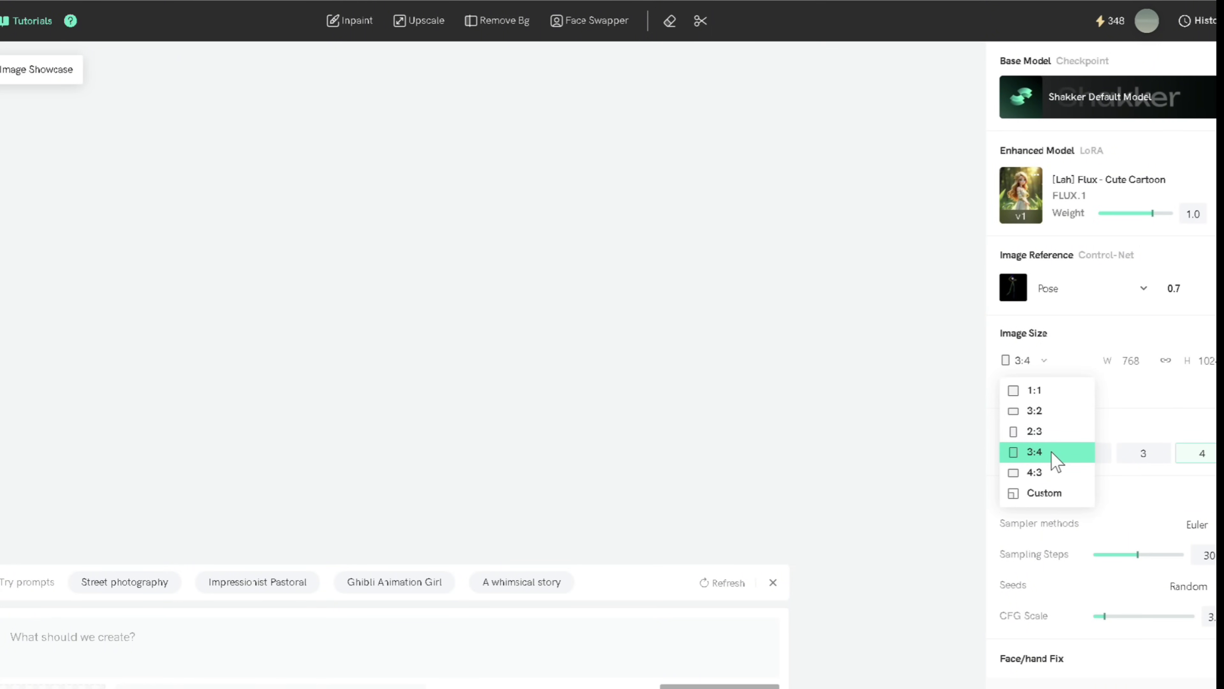
- Keep 3:4, generate from the pasted halloween mummy prompt, then add 'with her arms up' after 'posing'
click(1053, 453)
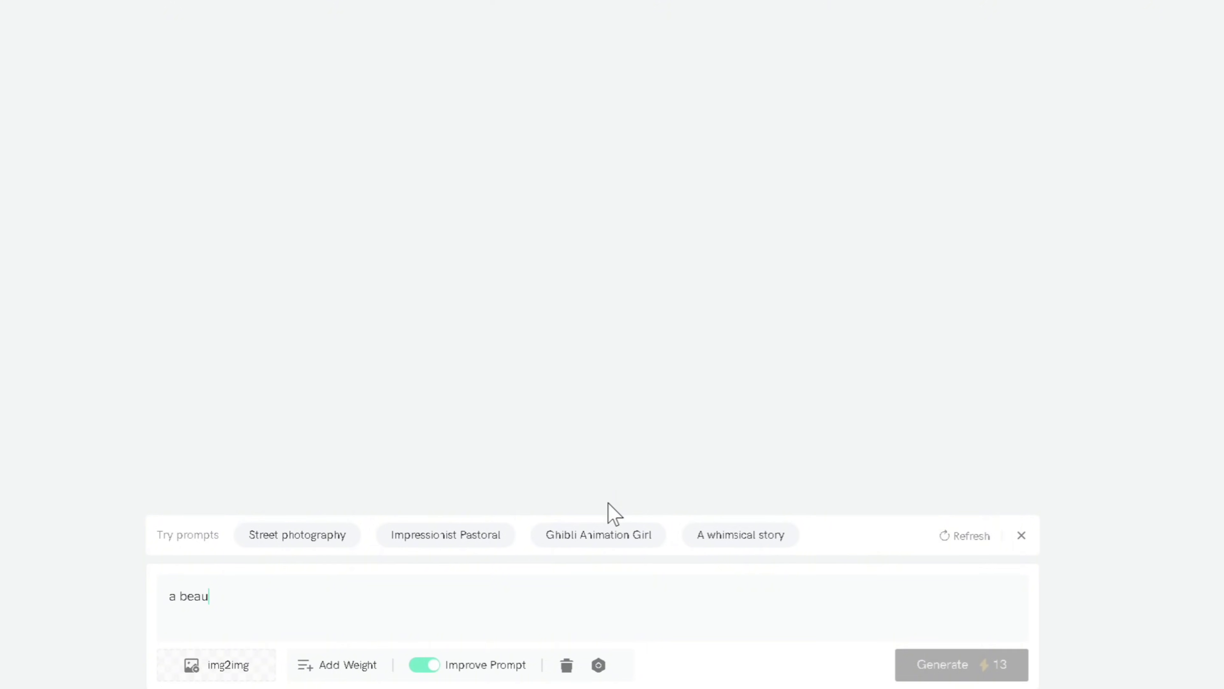
text(tiful european girl ,)
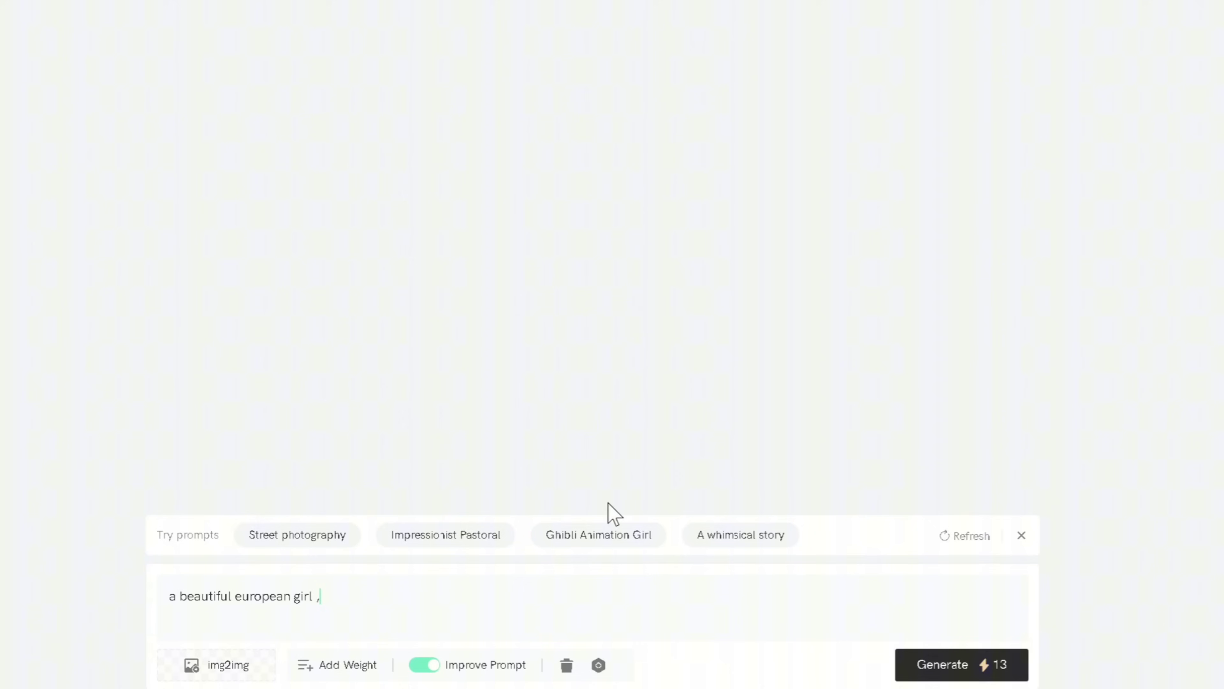
key(ctrl+a)
text(a beautiful european girl model dressed in as a bandaged mummy for halloween with a text tattoo on her face which reads "Slay" ,she is posing for a halloween photo. standing infront of a spooky haunted house, 3d pixar style illustration)
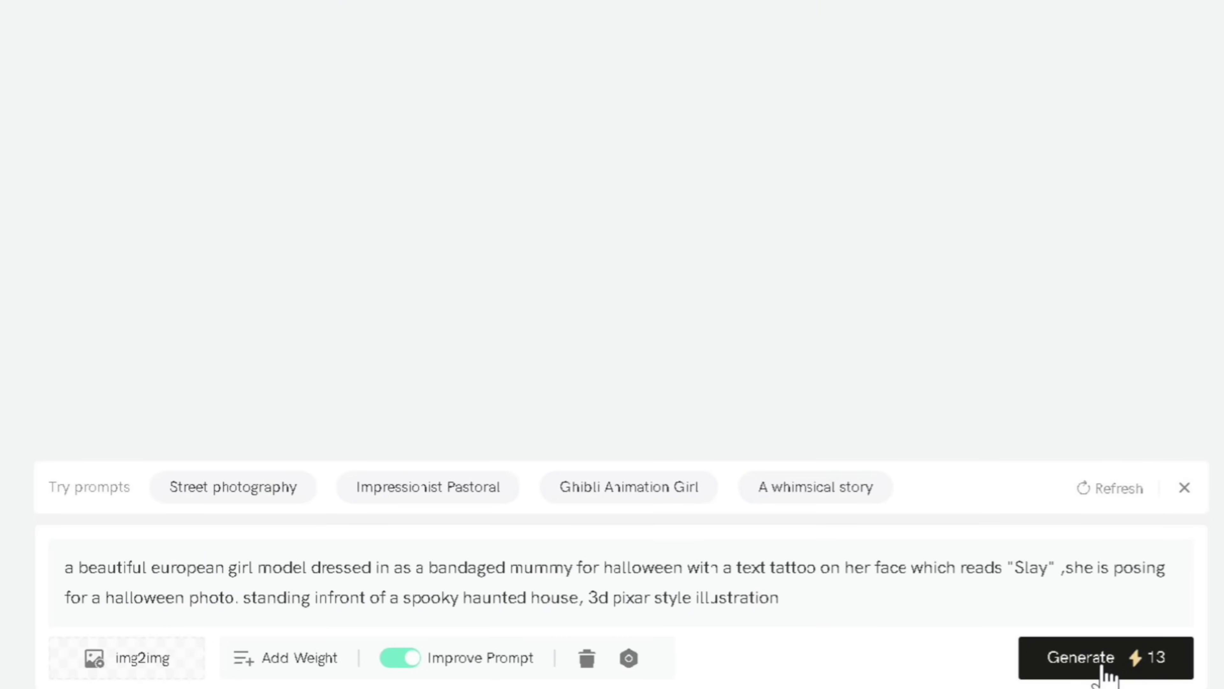
click(1106, 673)
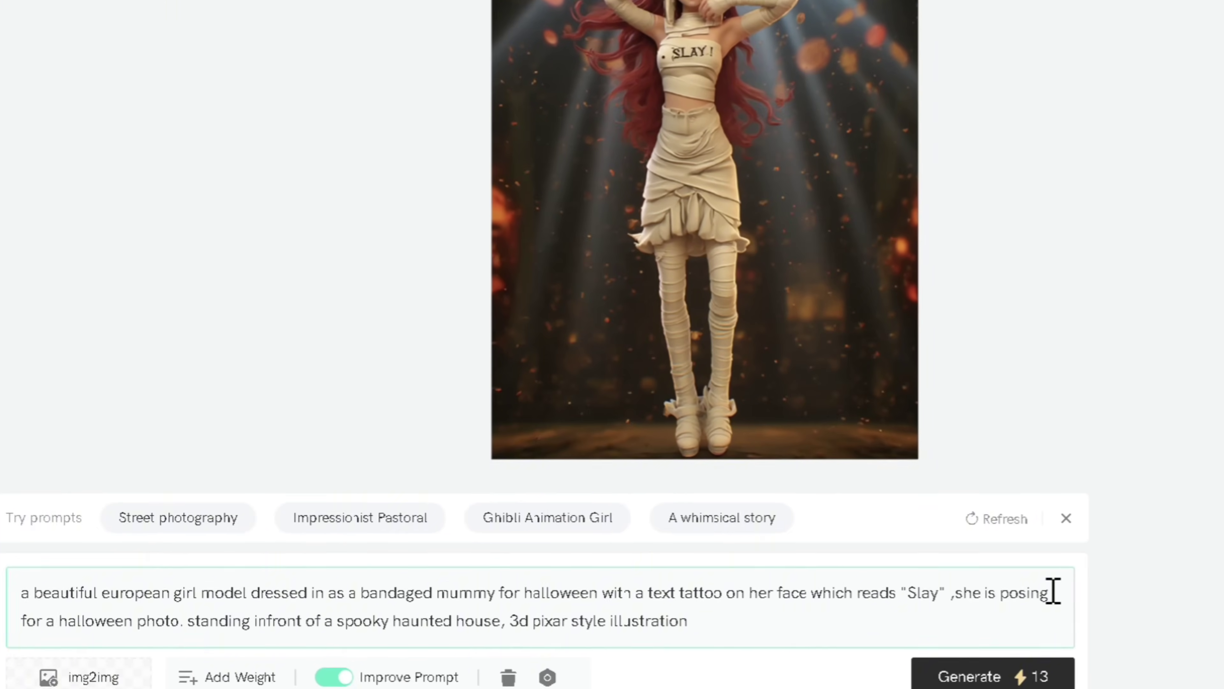
click(674, 674)
text(with her arms up)
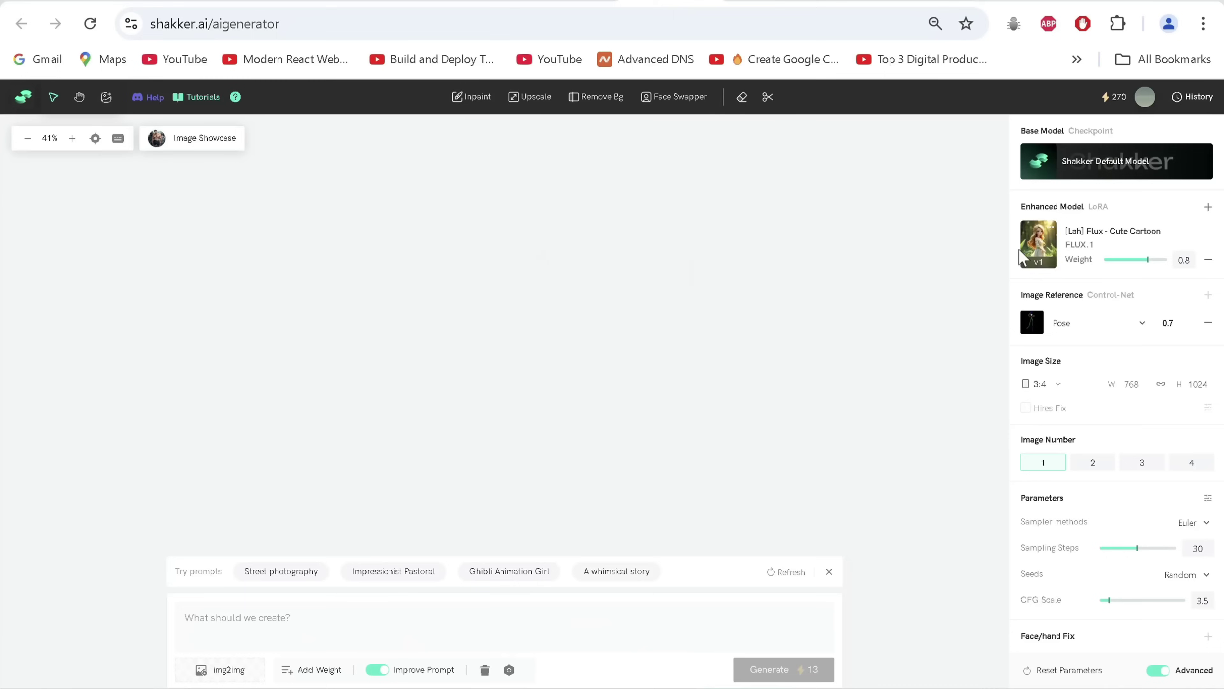
- Switch the base model to Flux.1 and use Male_Pose.png as the pose reference at 0.85
click(1093, 167)
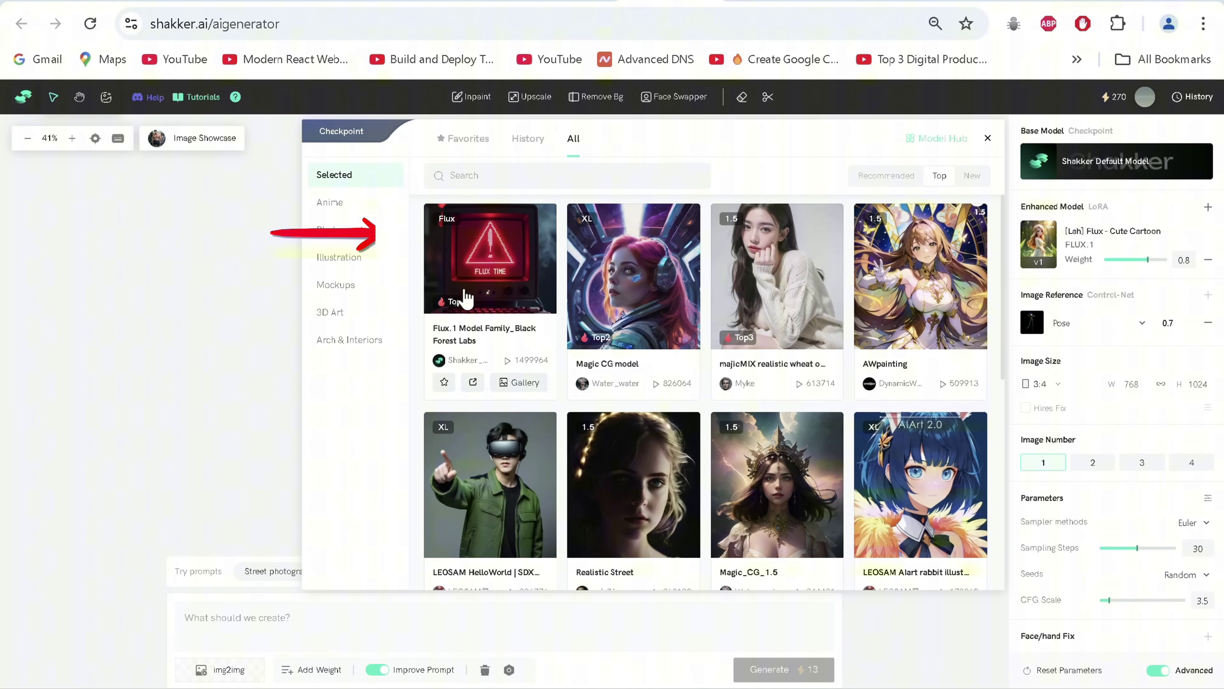
click(479, 299)
click(1032, 311)
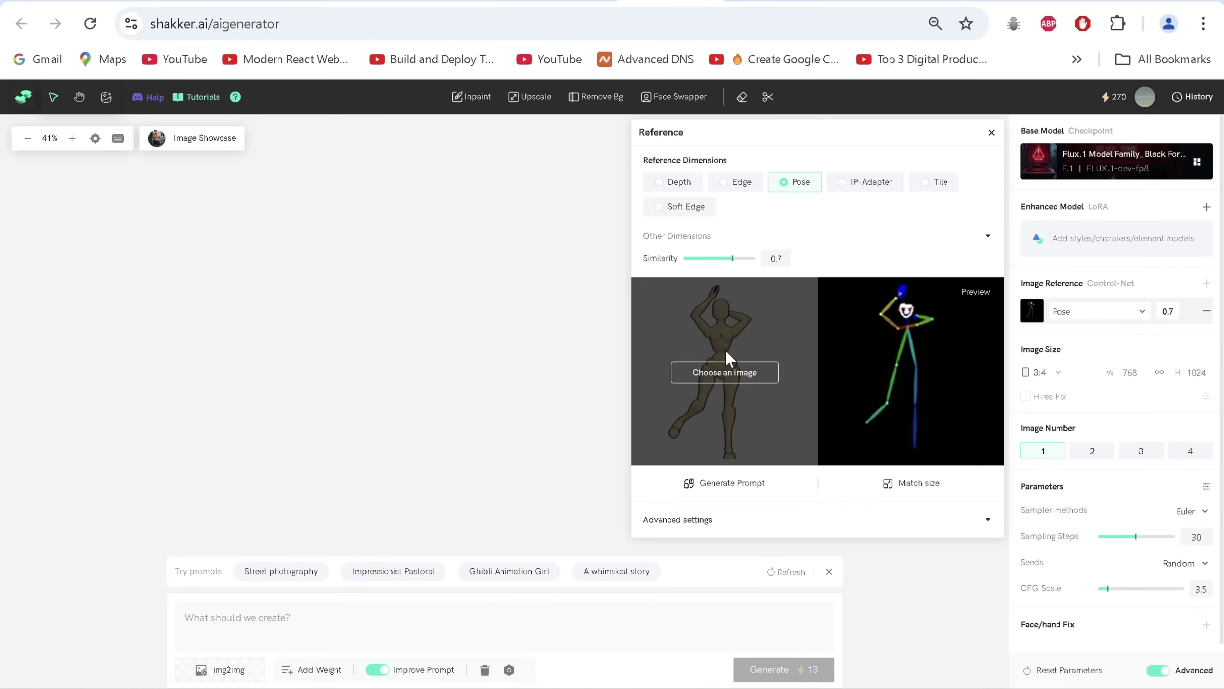
click(724, 372)
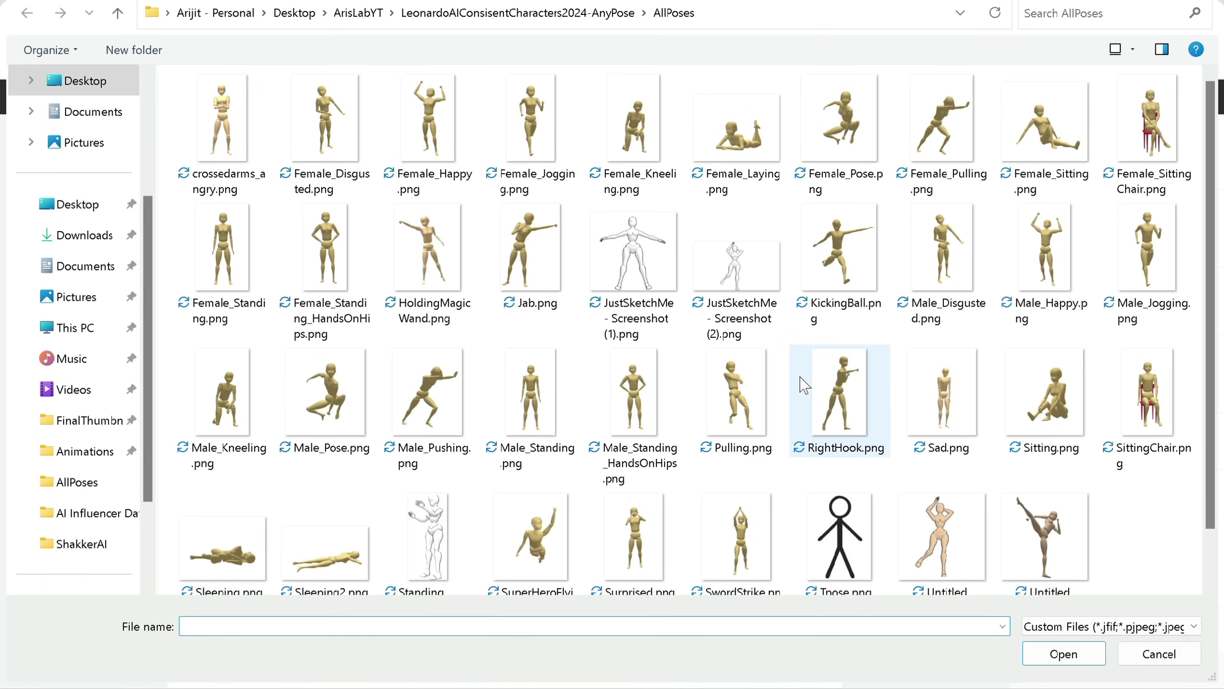
click(350, 369)
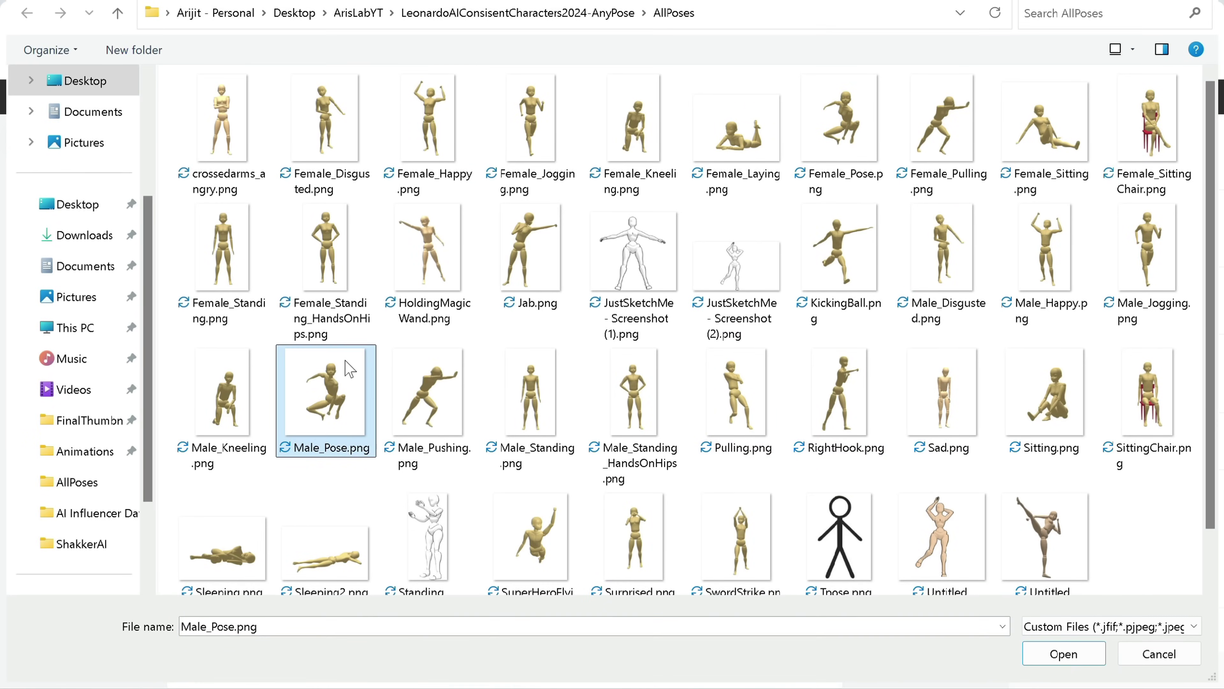
click(1022, 654)
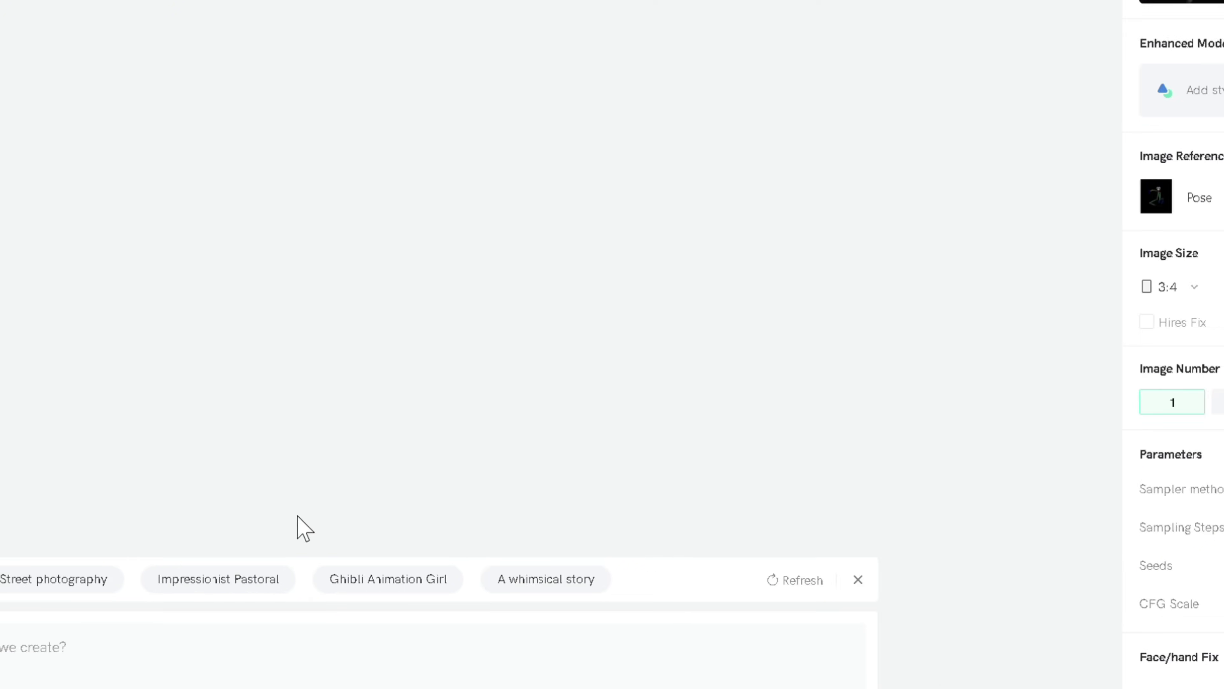
- Prompt a Pixar watercolour European girl training on a trampoline, then select the punching-bag image
text(A pixa)
text(r light watercolour illustration of a european girl training on a trampoline in the backyard of her house, she has a t-shirt with the text POW! written on it.)
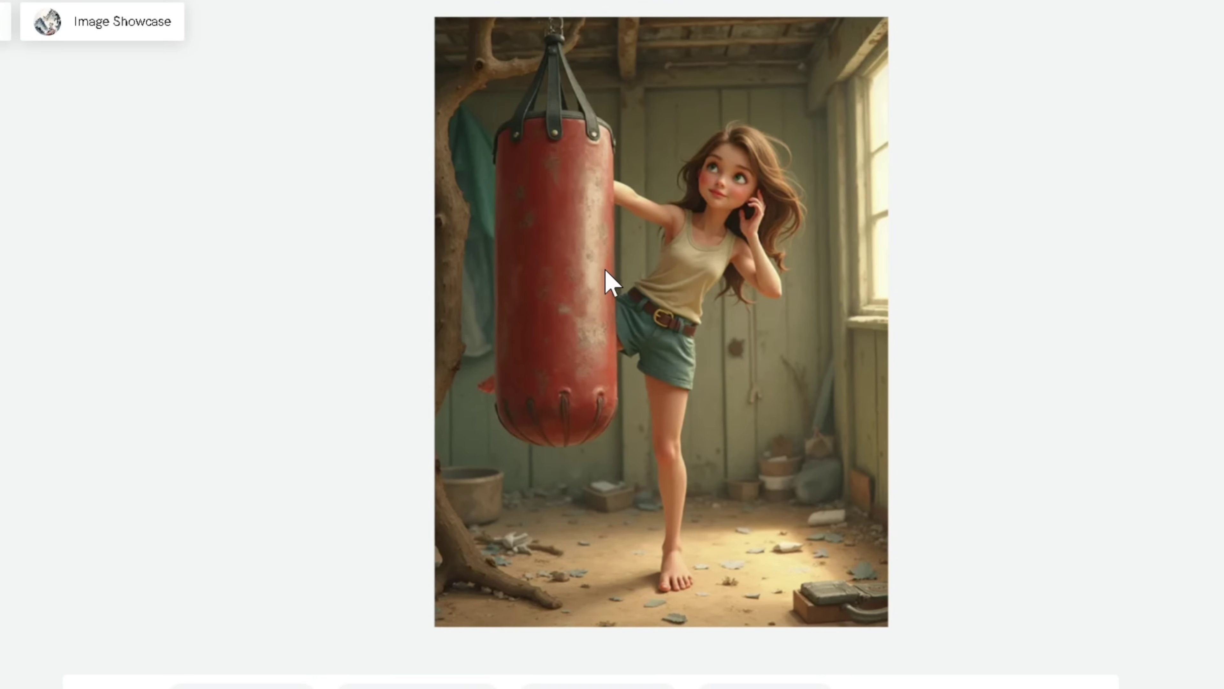
click(713, 317)
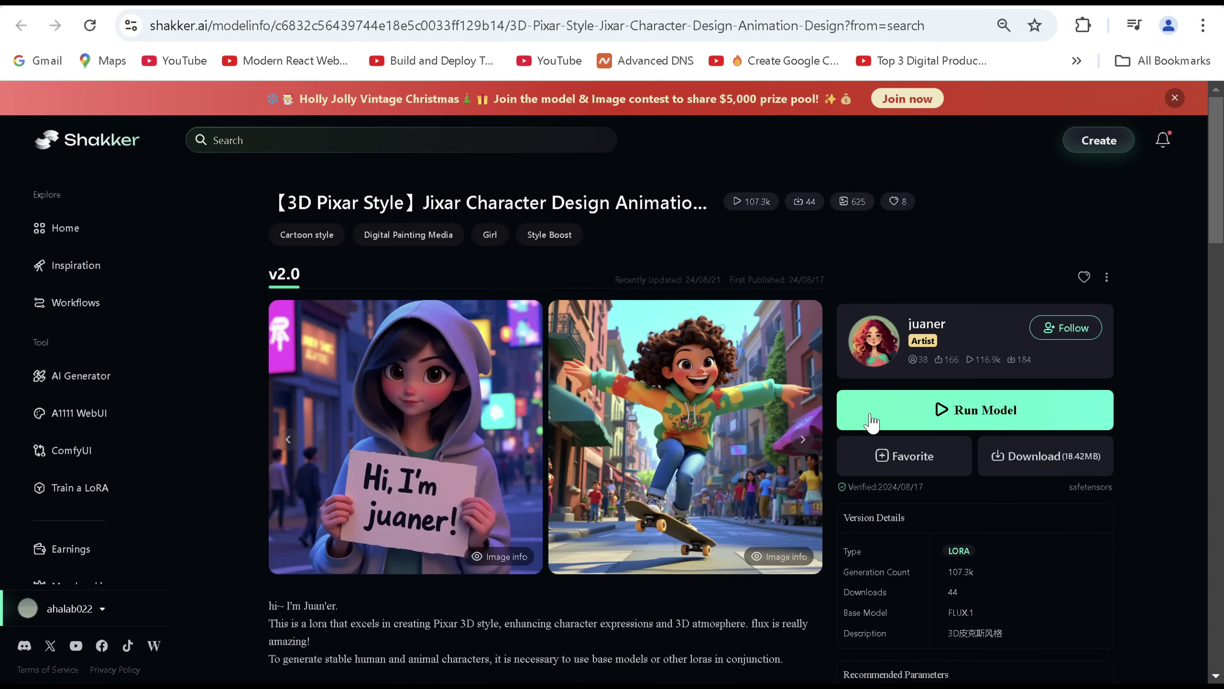
- Open the 3D Pixar Style LoRA in the generator with the sample pose as a Pose reference at 0.7
click(871, 424)
click(1204, 283)
click(702, 138)
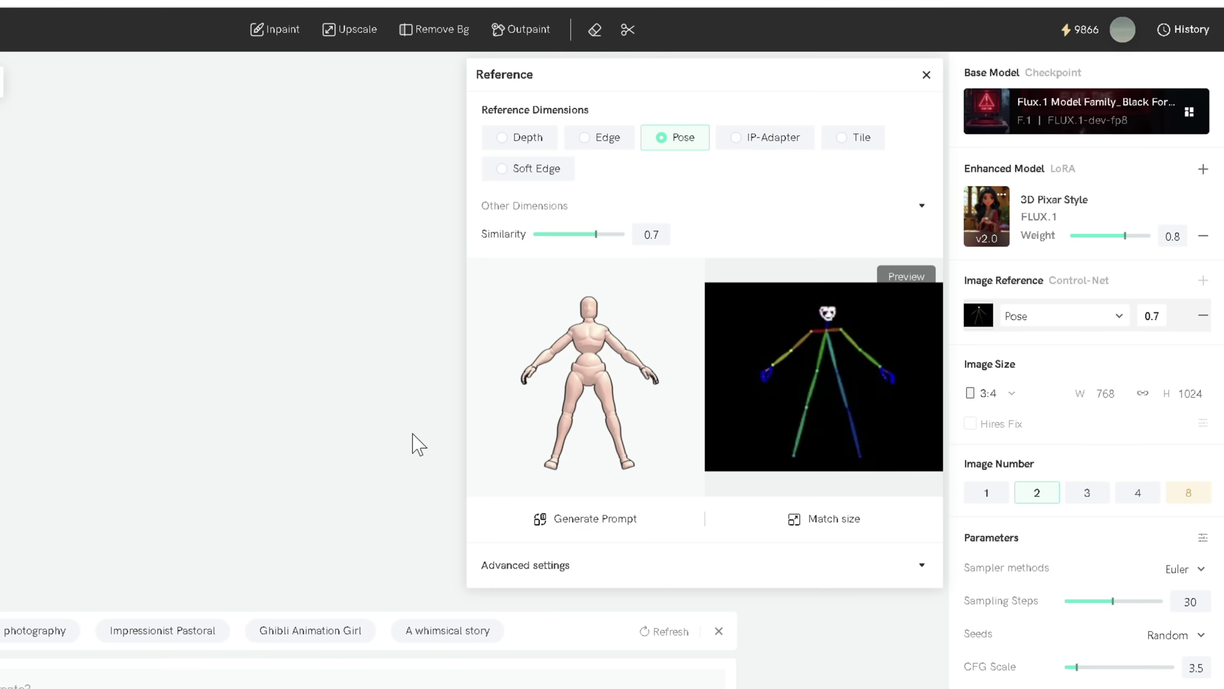
click(444, 420)
- Paste the purple steampunk elf T-pose character-sheet prompt and generate it
click(100, 677)
text(An)
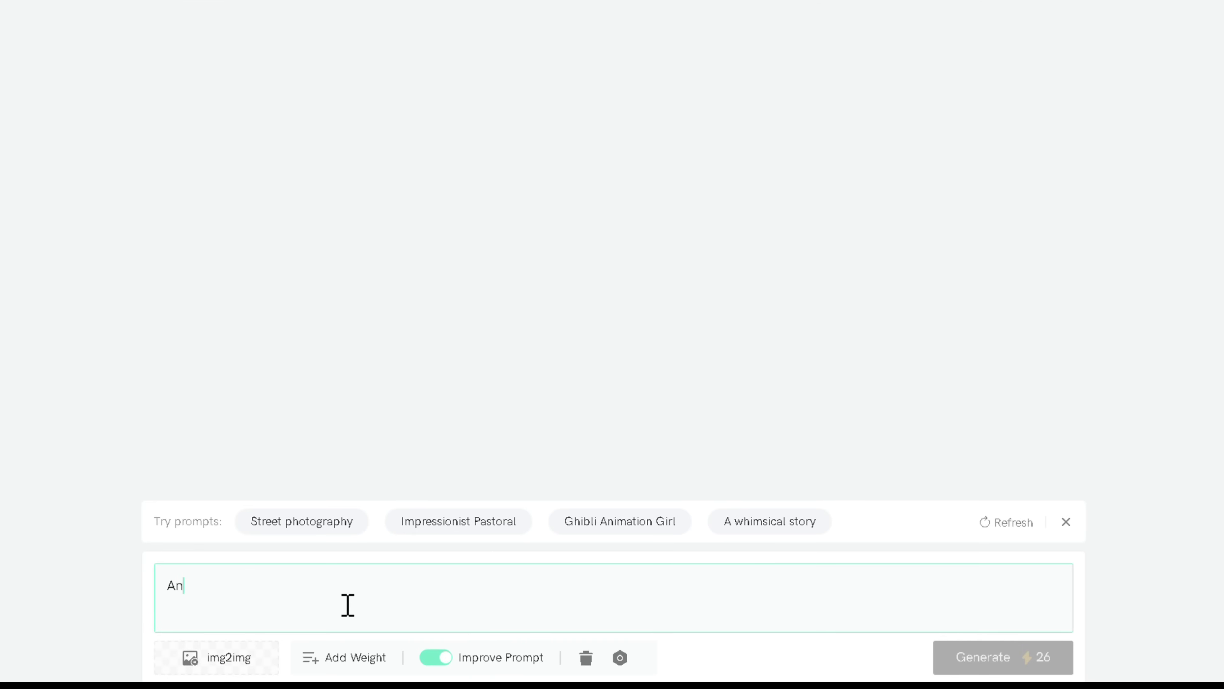
text(animated rich middle eastern female elf character in a T-pose with a tan complexion in a steampunk woolen purple half sleeve shirt and full woolen pants wearing a christmas hat,and glowing purple eyes,full body portrait,white background, character sheet.)
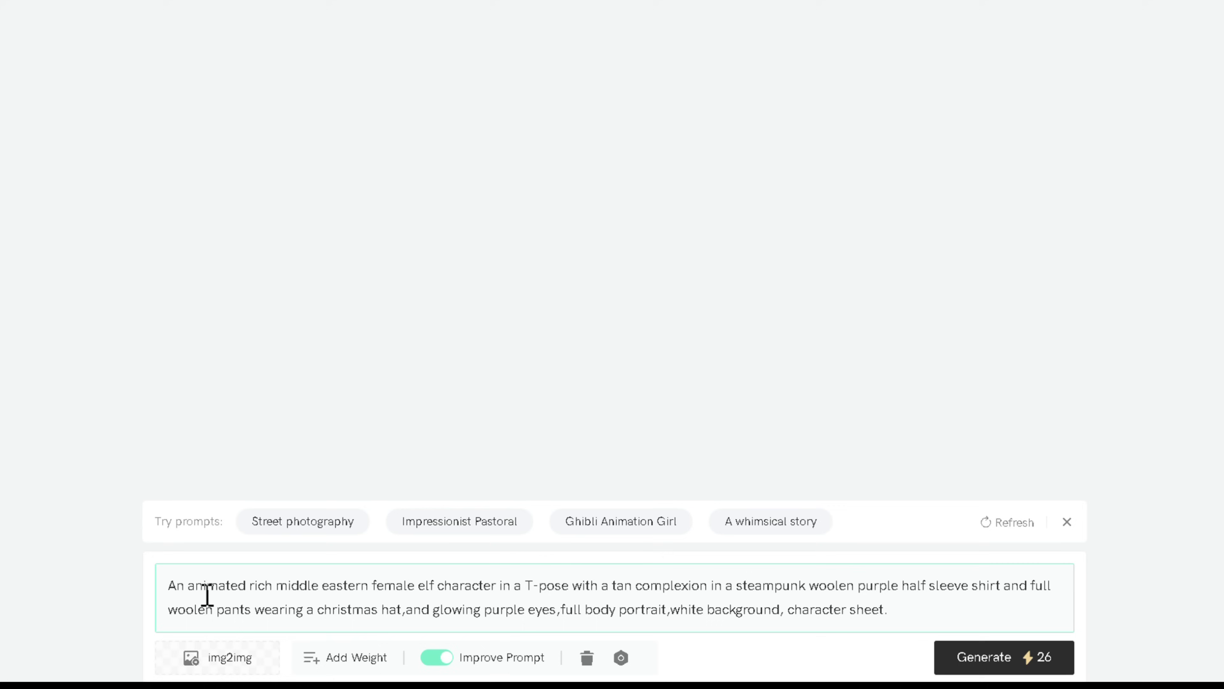
click(955, 667)
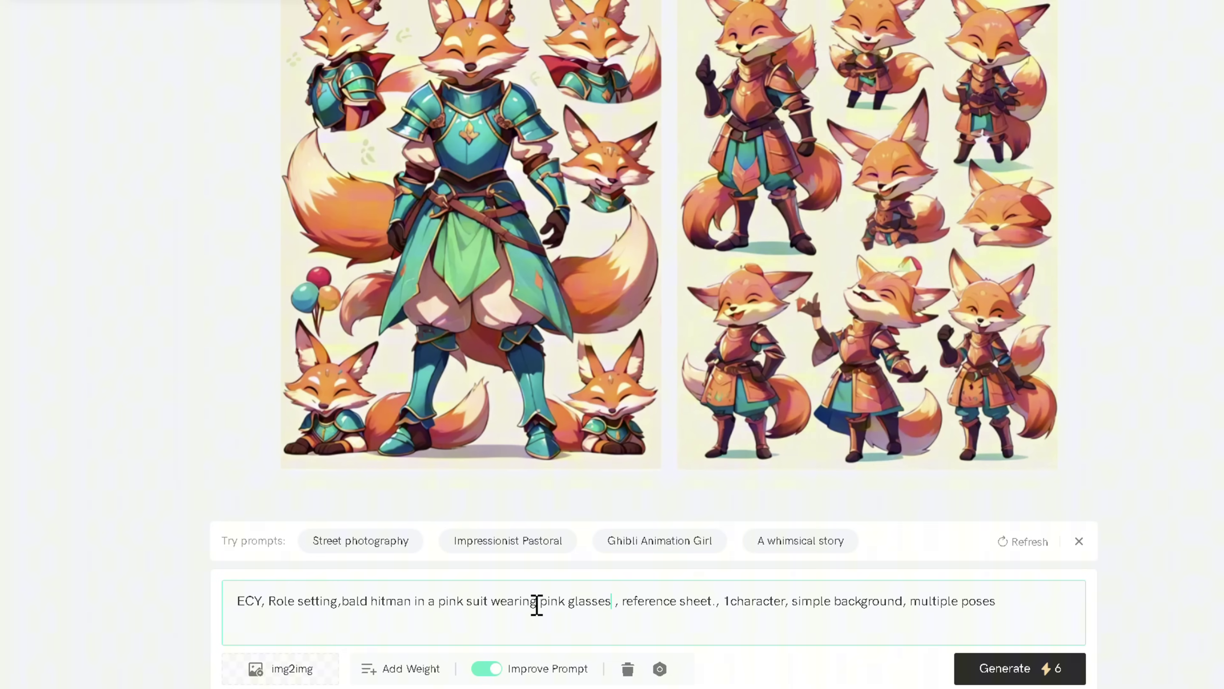
- Generate the multi-pose sheet of a bald hitman in a pink suit and pink glasses
click(1022, 668)
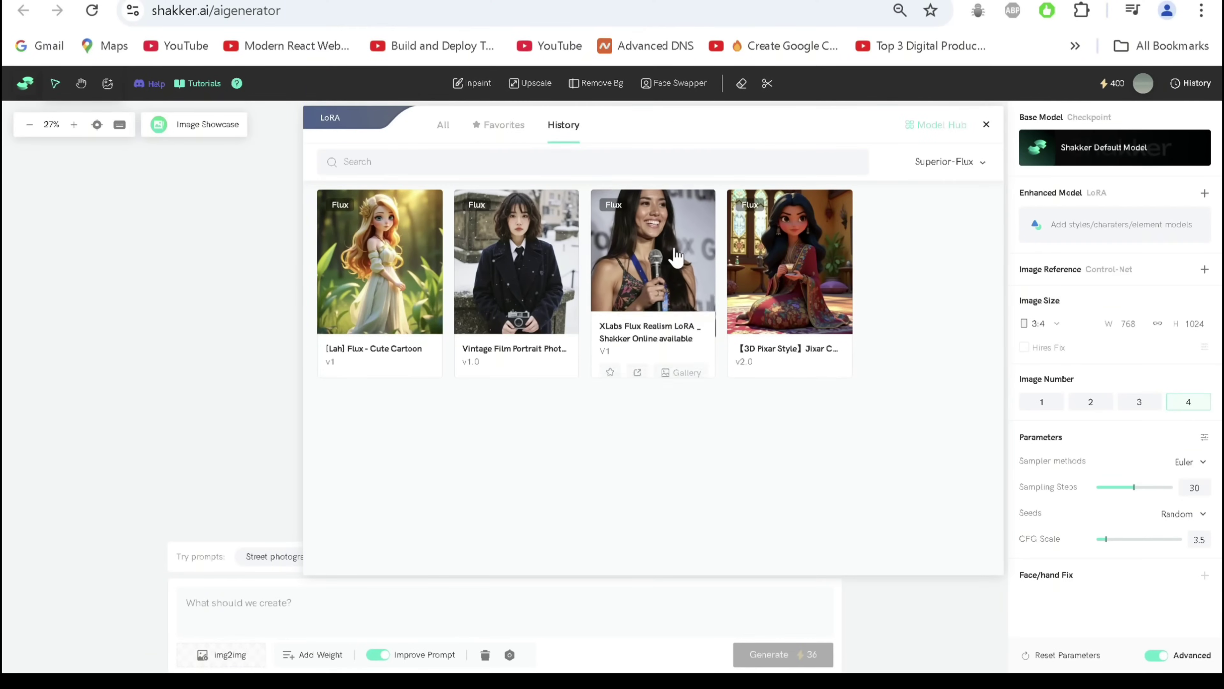
- Add the XLabs Flux Realism LoRA and prompt a green-eyed, slim mid-20s woman in office attire in a coffee shop
click(676, 256)
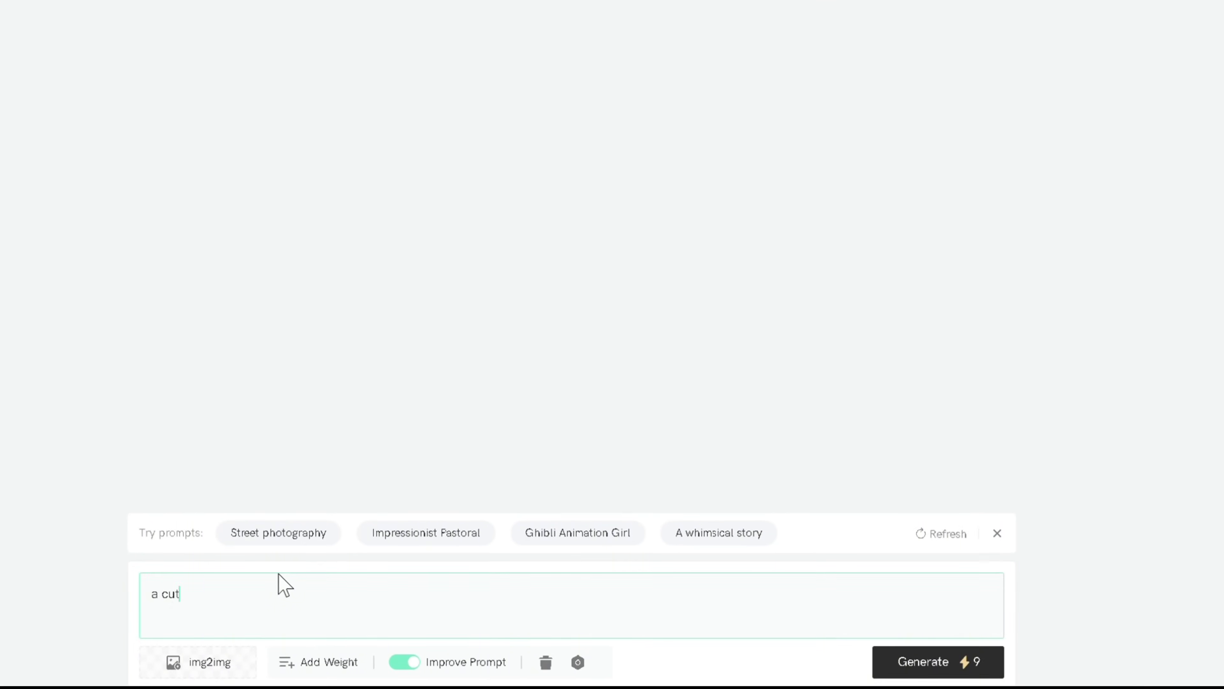
text(e european)
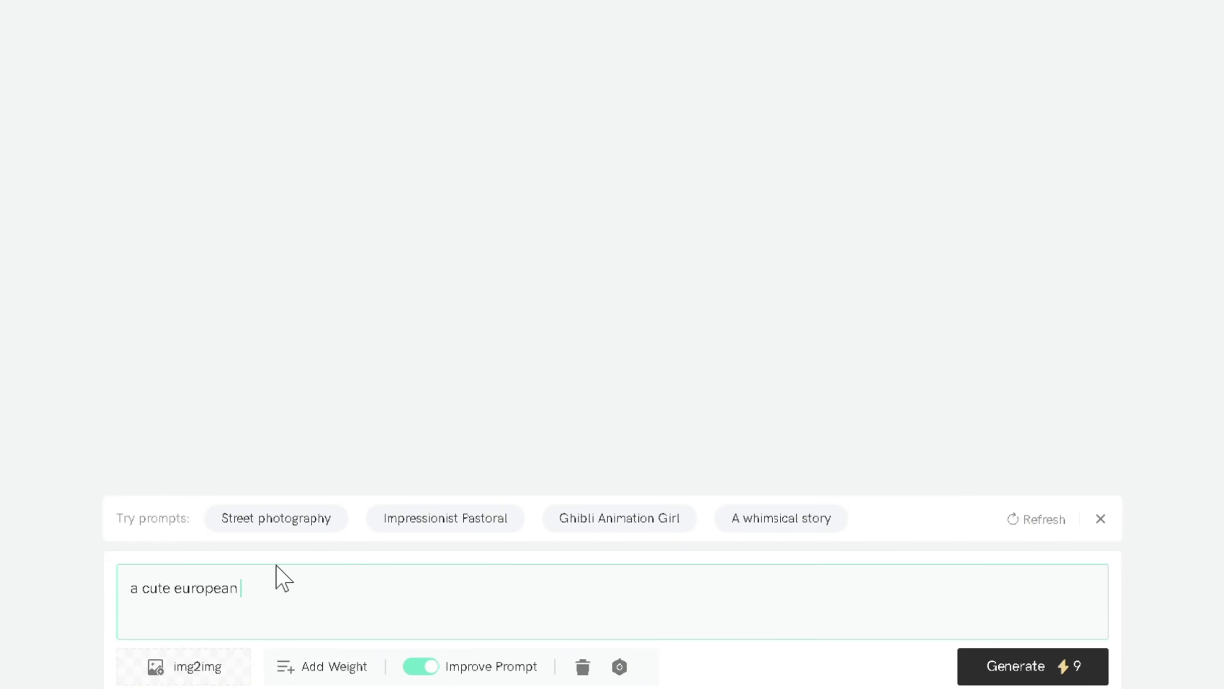
text(id 20s ,with green eyes and a slim frame sitting in a coffee shop in office attire modest and shy, having flowing blonde hair, street photography, blink-and-you-miss-it detail, detailed face, tan complexion.)
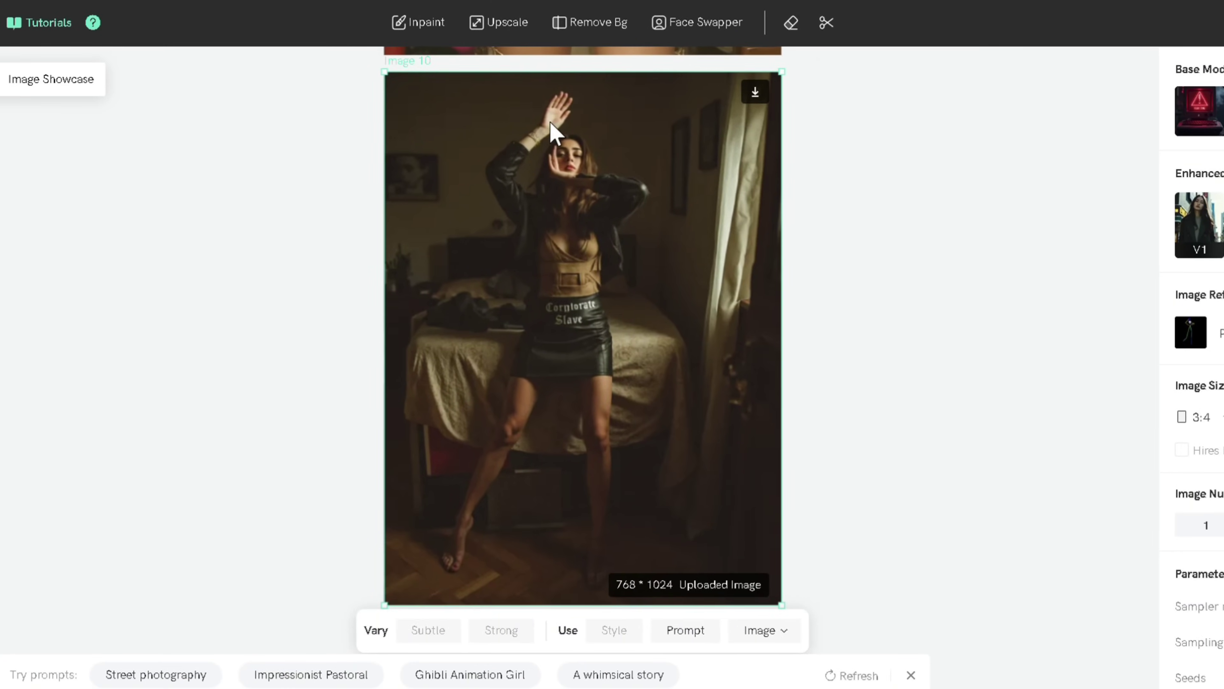
- Swap the blonde portrait's face onto the cyclist image with Image Number set to 2
click(506, 29)
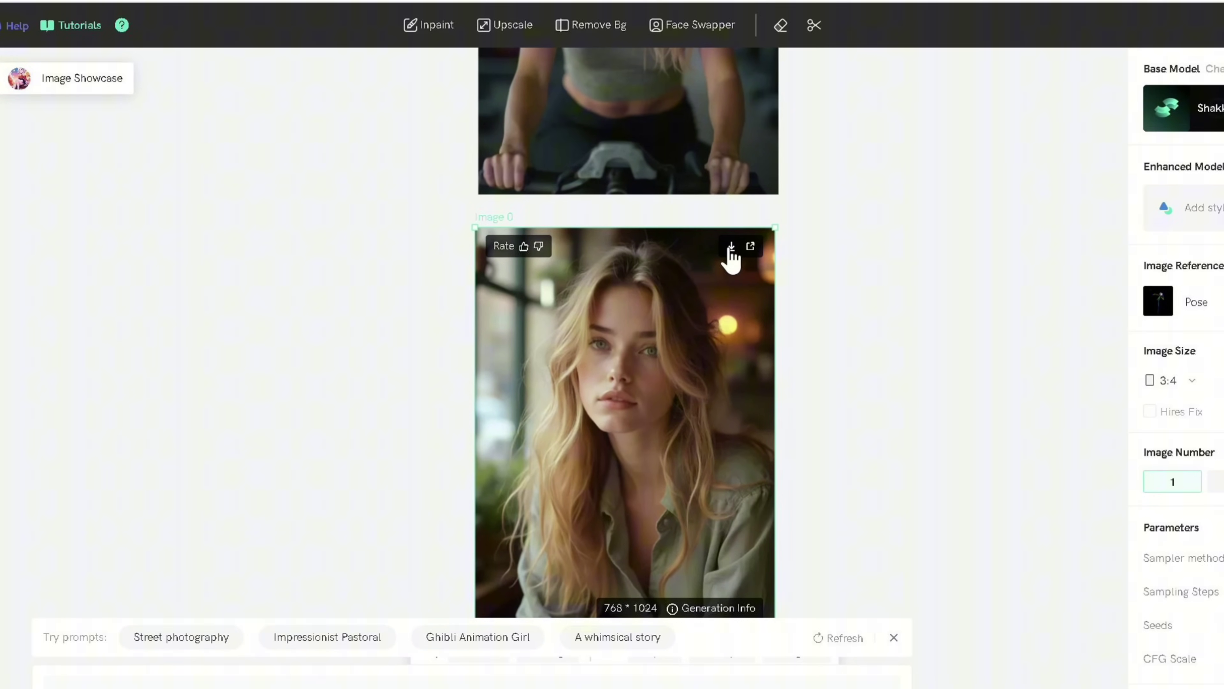
scroll(342, 266, up, 5)
click(702, 246)
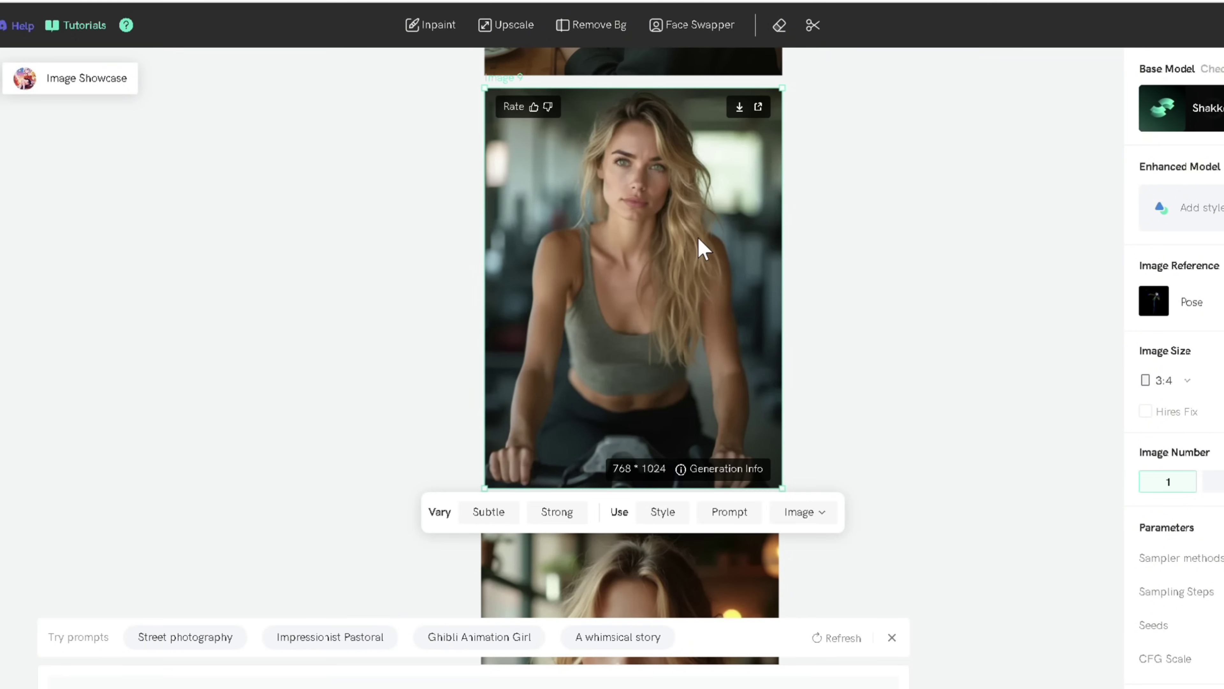
click(669, 24)
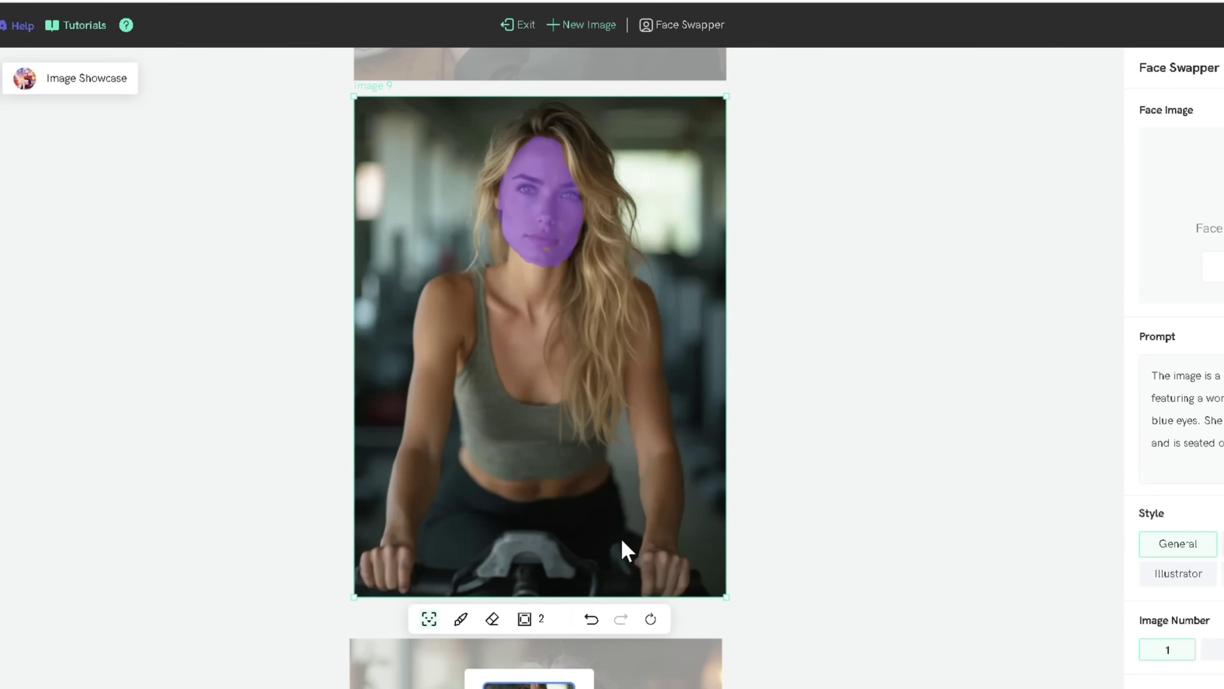
click(1217, 267)
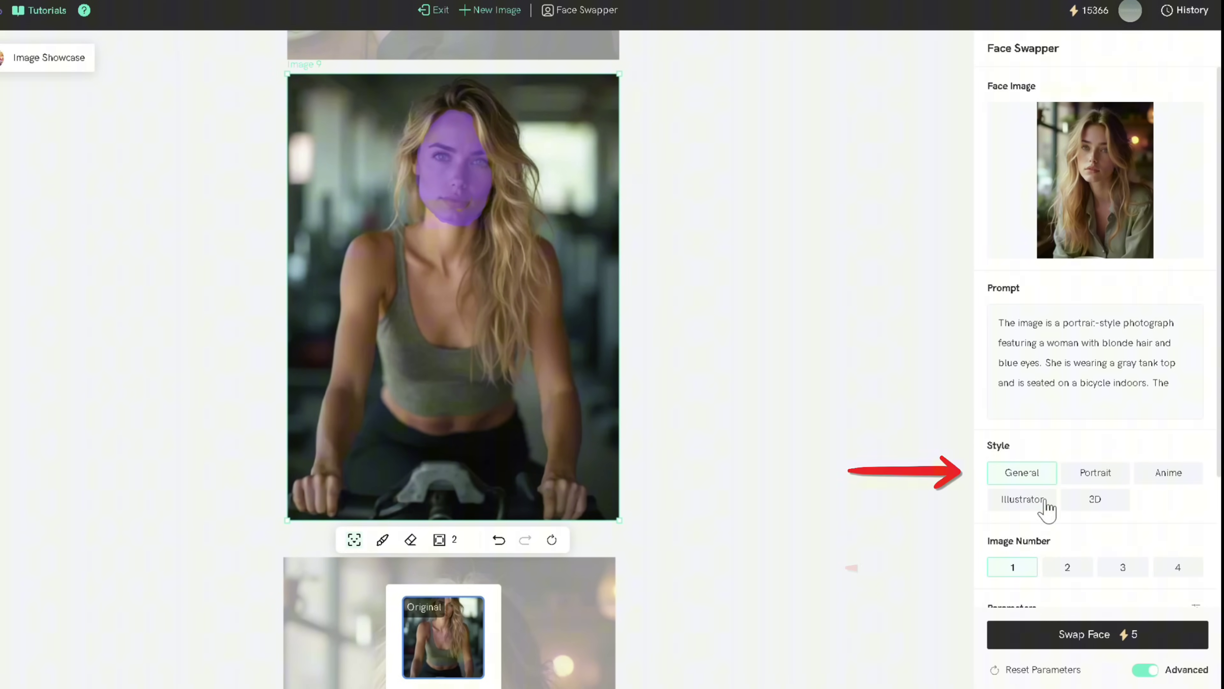
click(1068, 567)
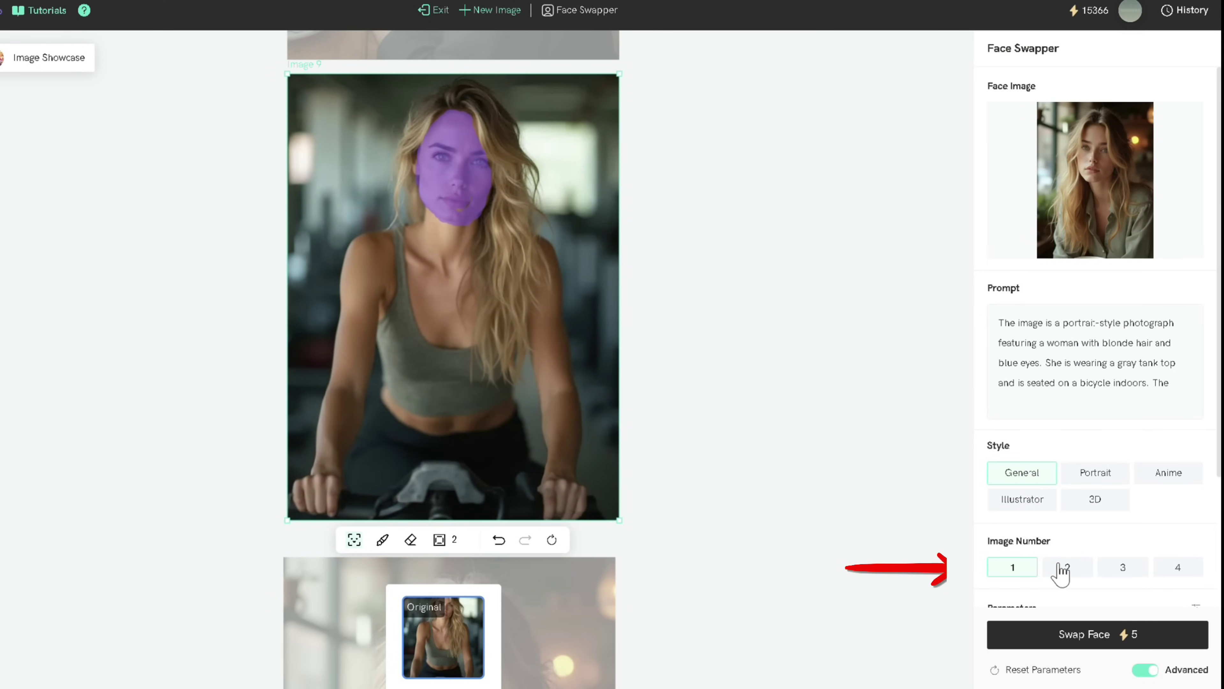
click(1050, 641)
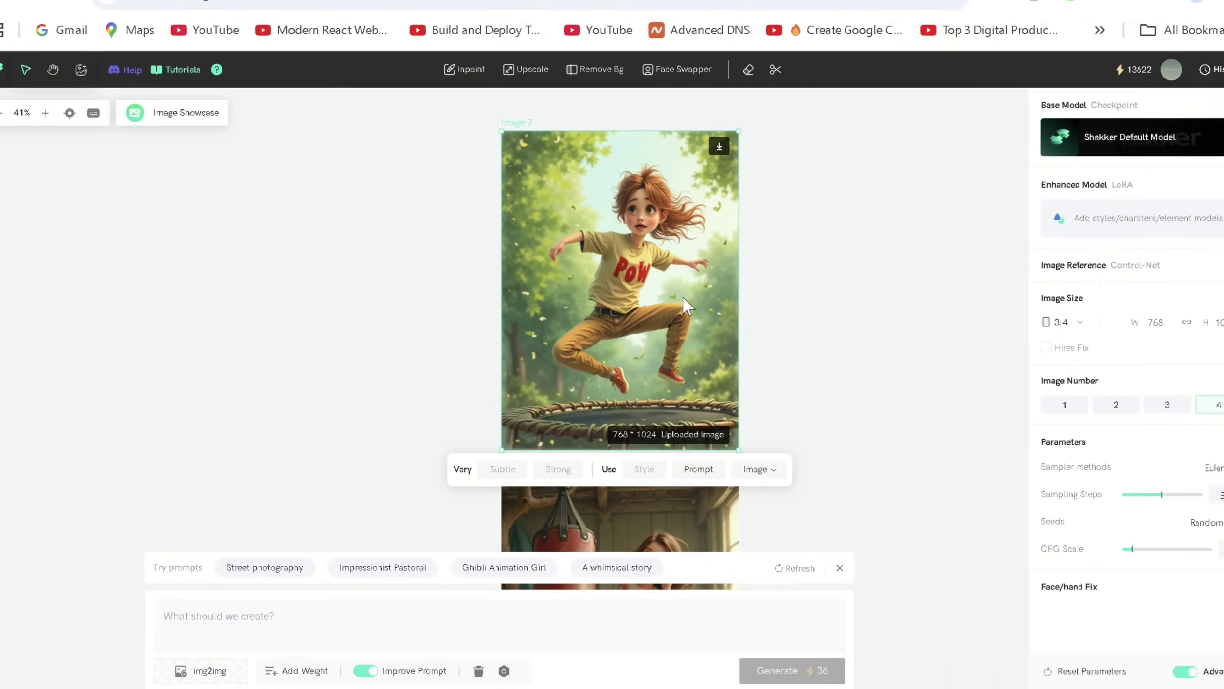
- Upload the 19 blonde-woman photos for LoRA training, crop and auto-tag them, and prepend her name tag
click(663, 97)
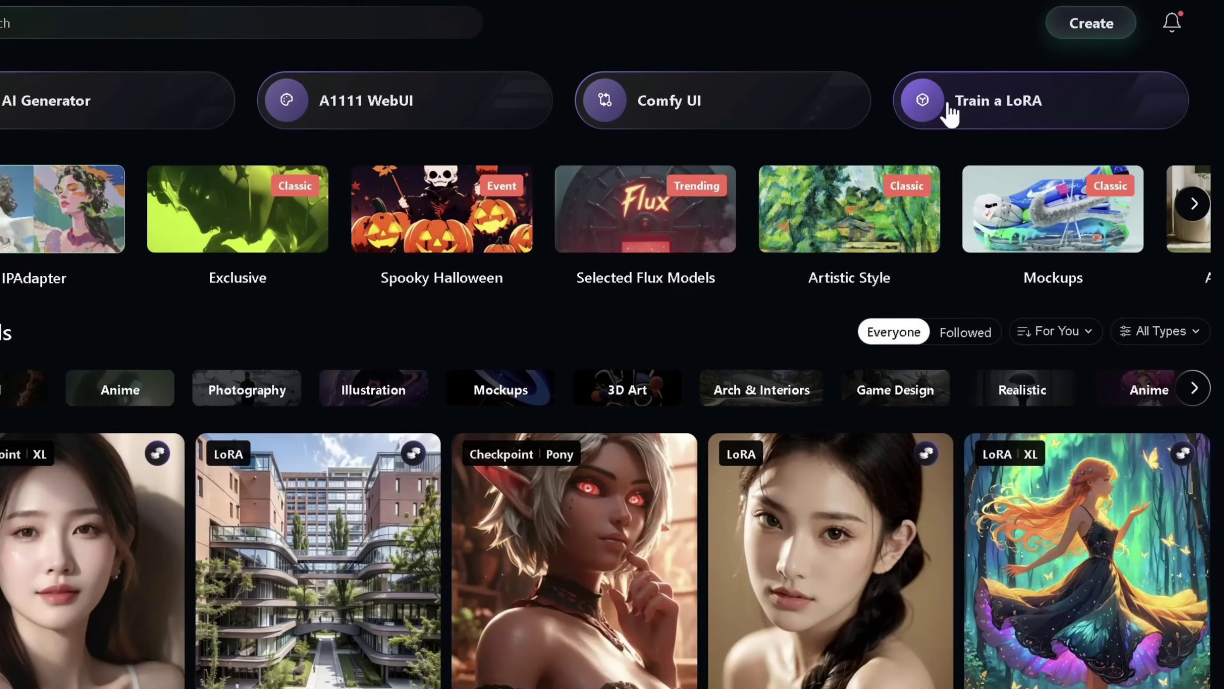
click(948, 114)
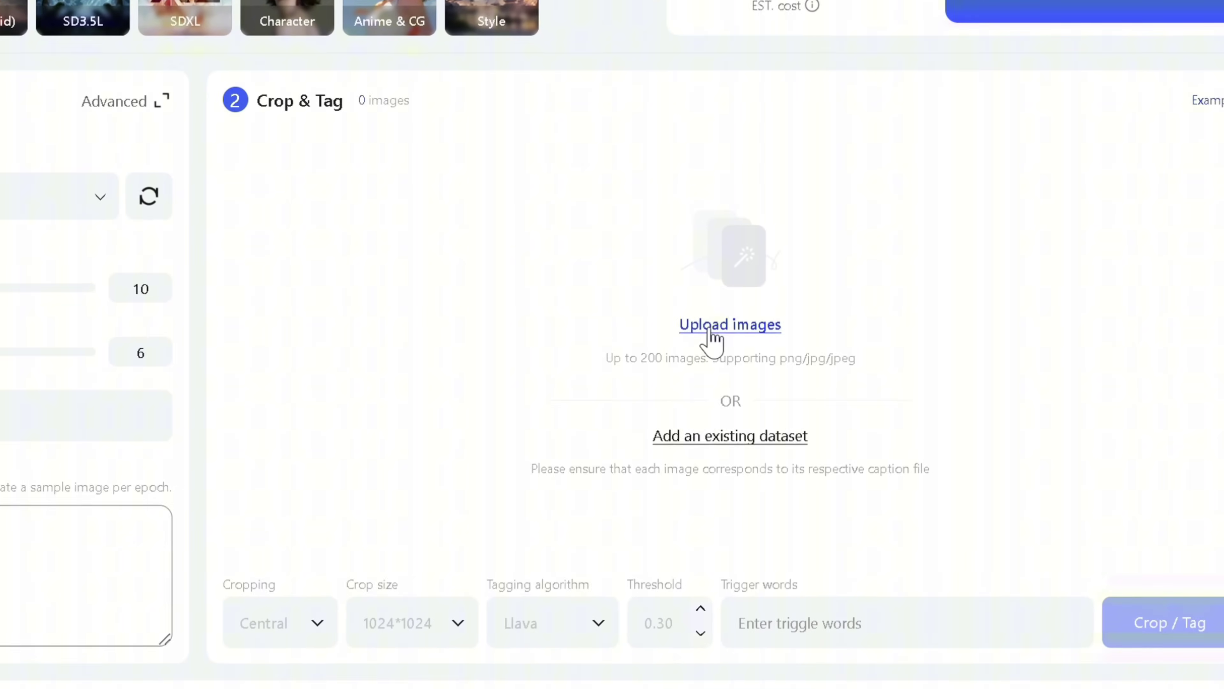
click(974, 406)
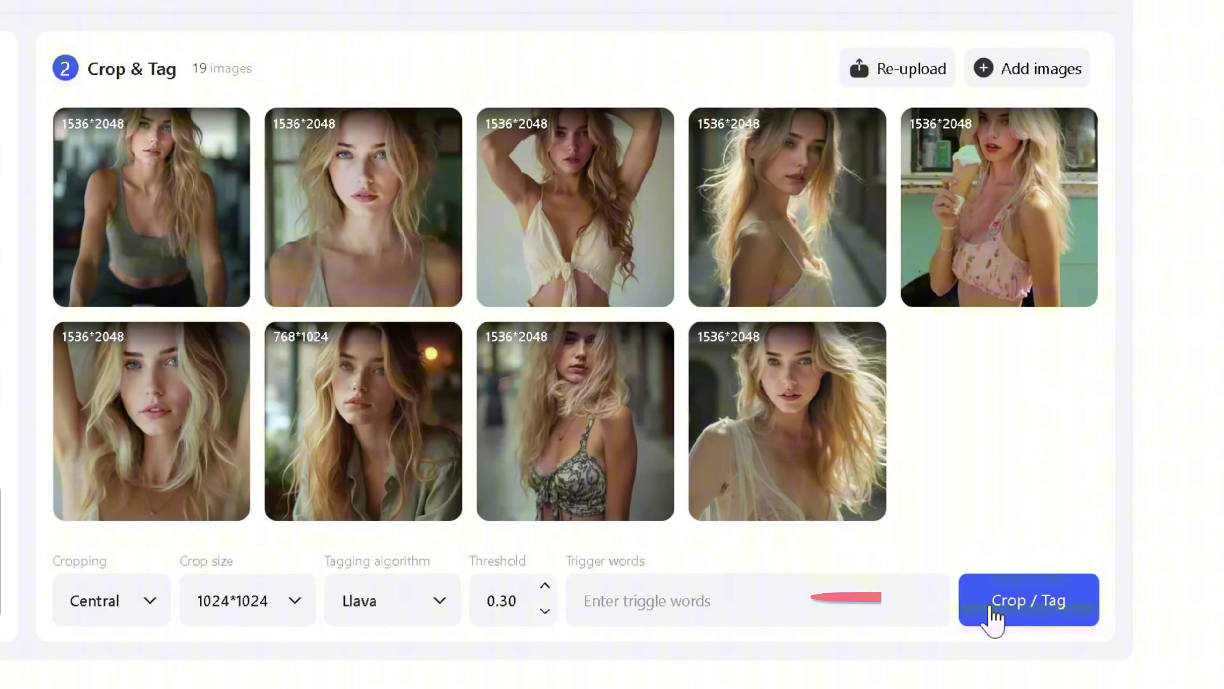
click(992, 608)
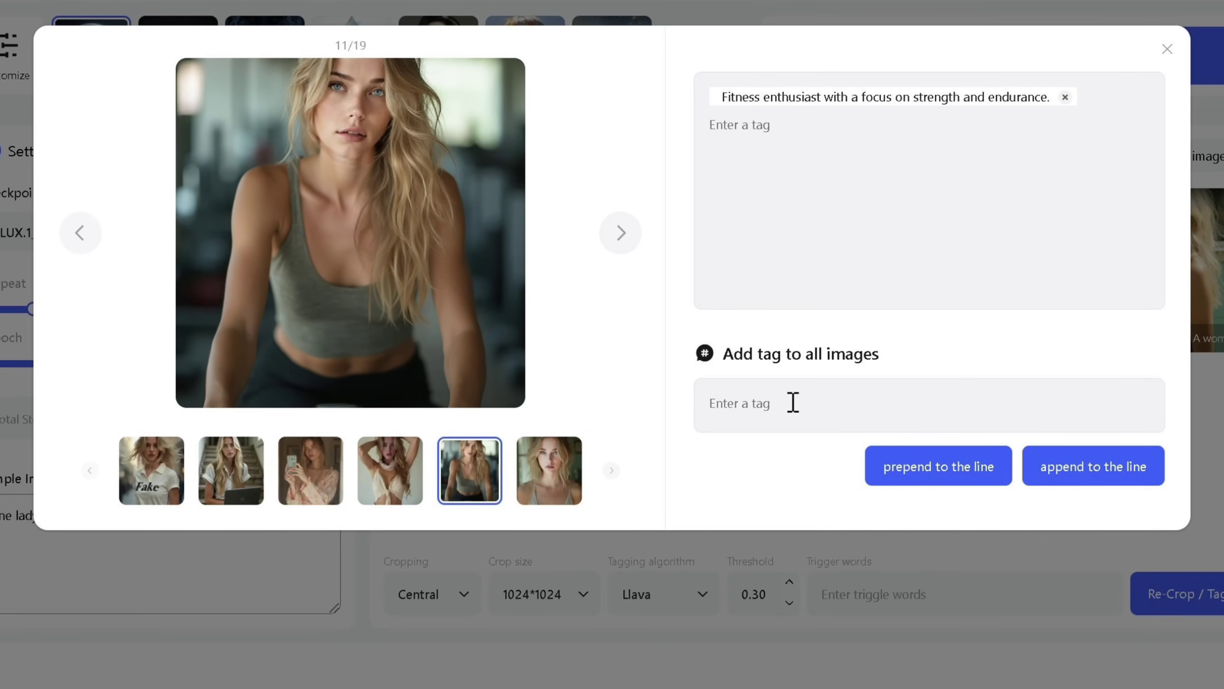
click(936, 478)
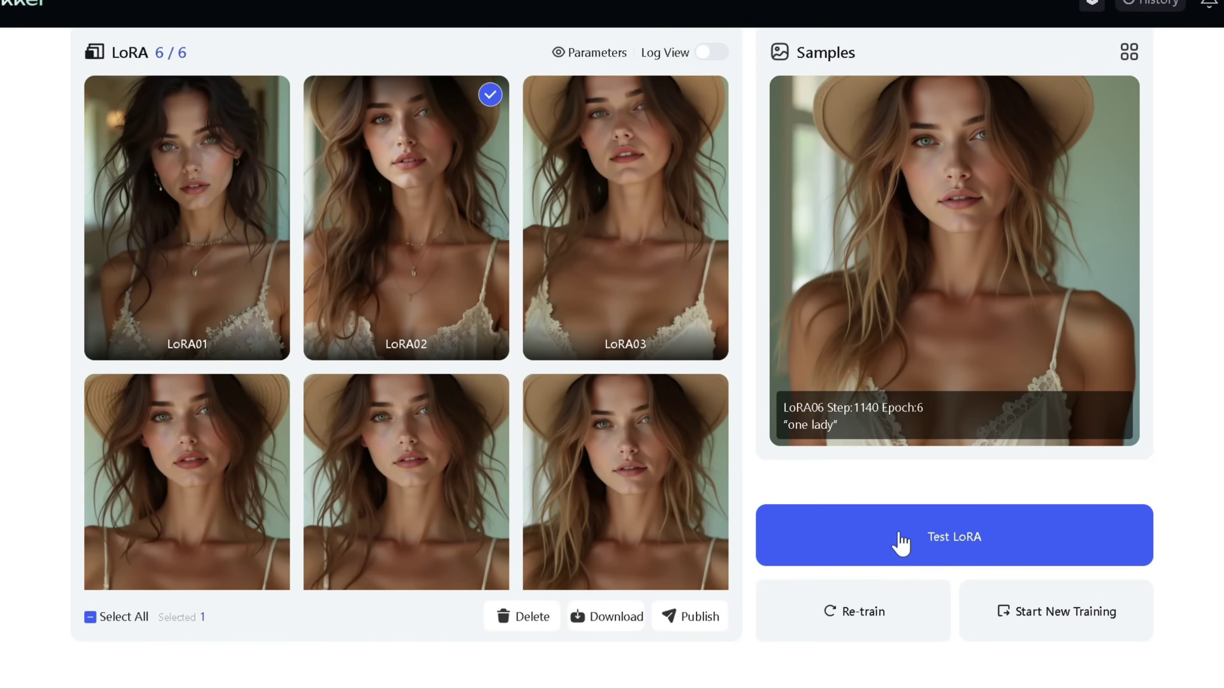
- Test LoRA02 by generating the character sitting on a boat at sunset
click(900, 534)
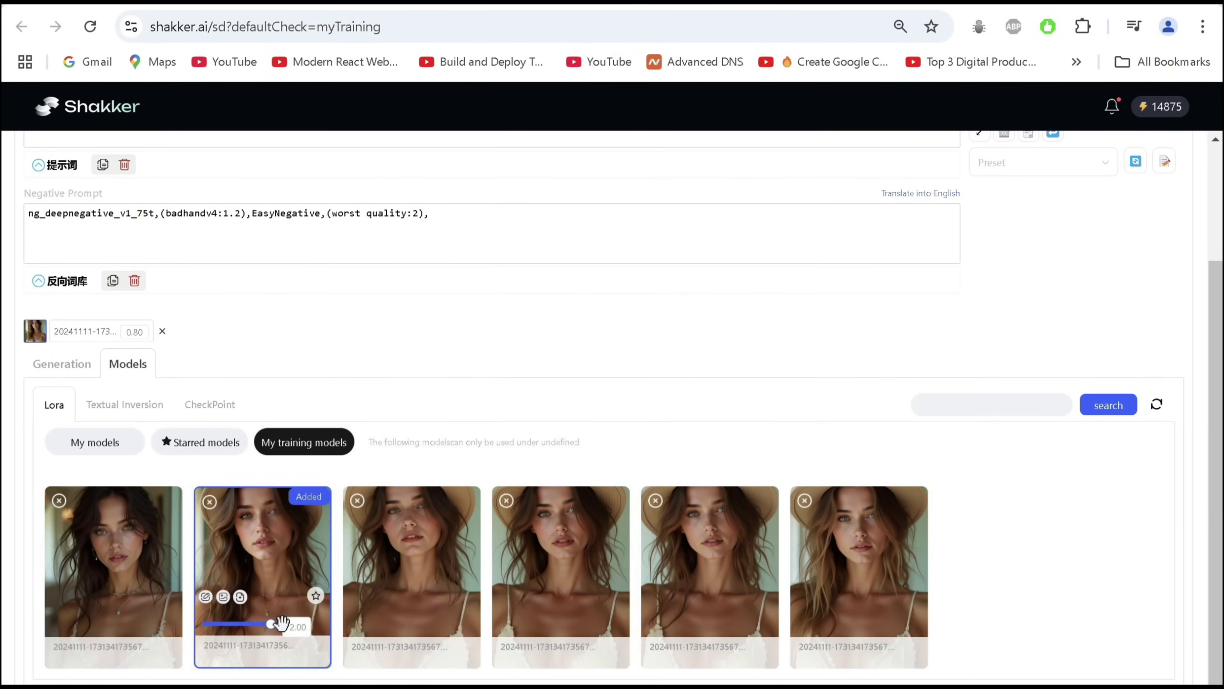
scroll(241, 351, up, 3)
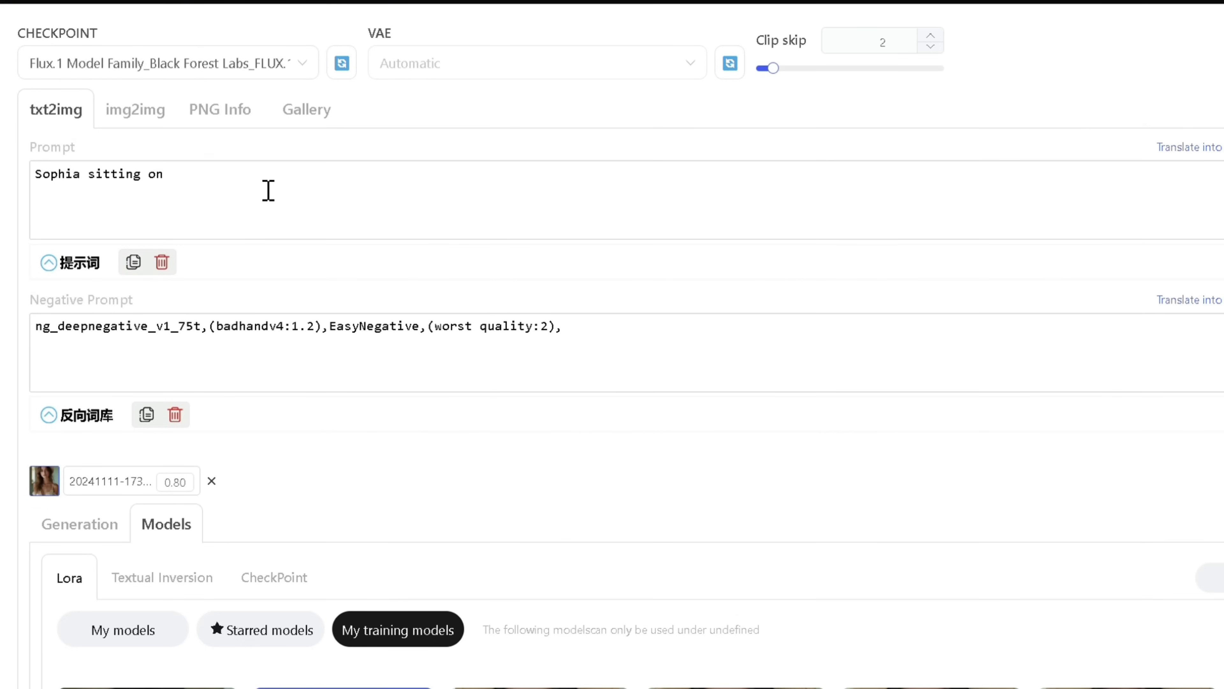
text(nset)
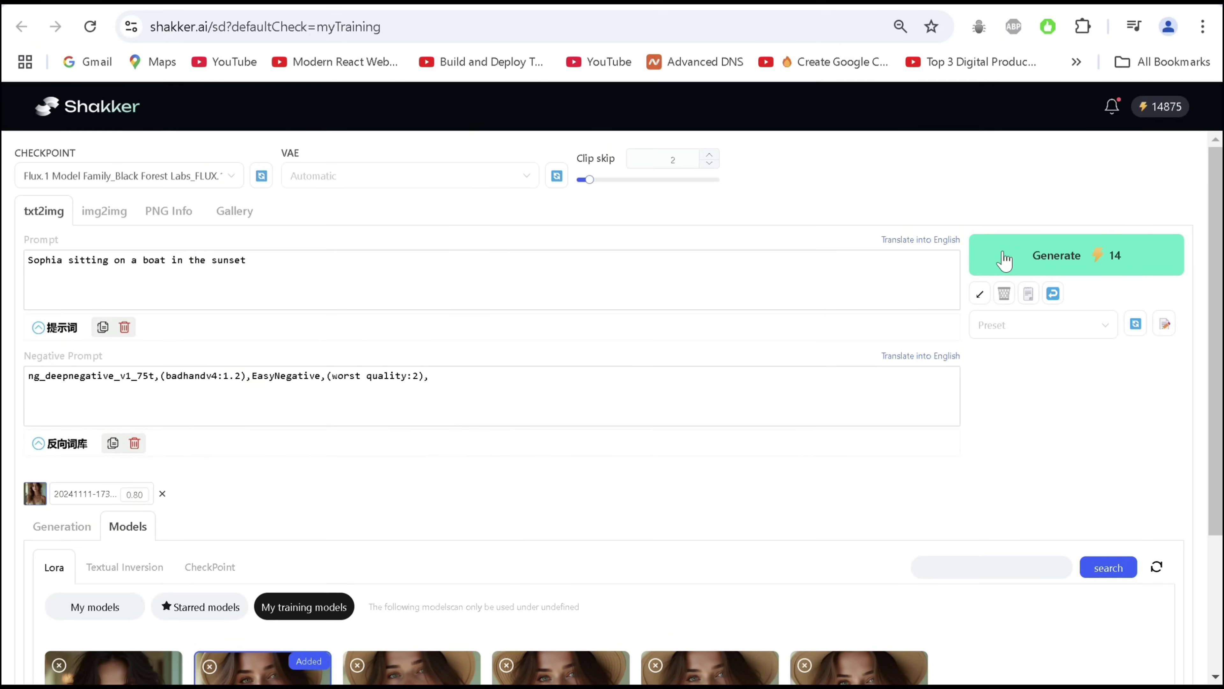
click(1071, 254)
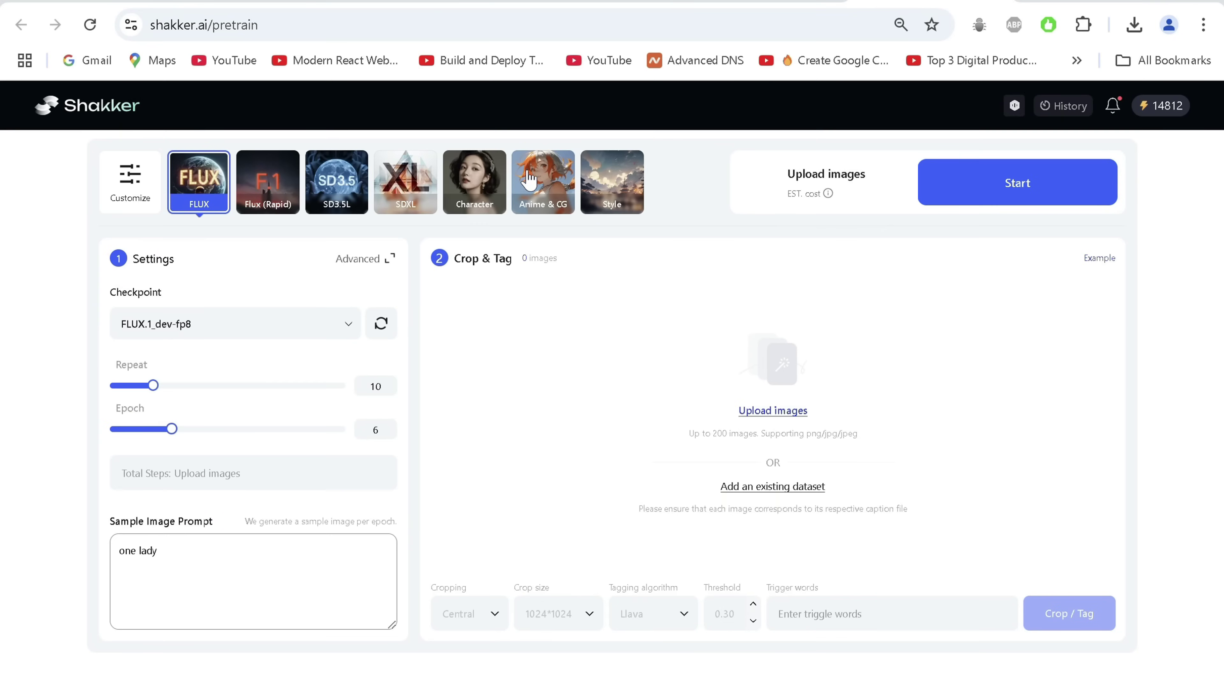
- Upload the 15 cartoon girl images and prepend the name tag 'Anna' to all of them
click(751, 410)
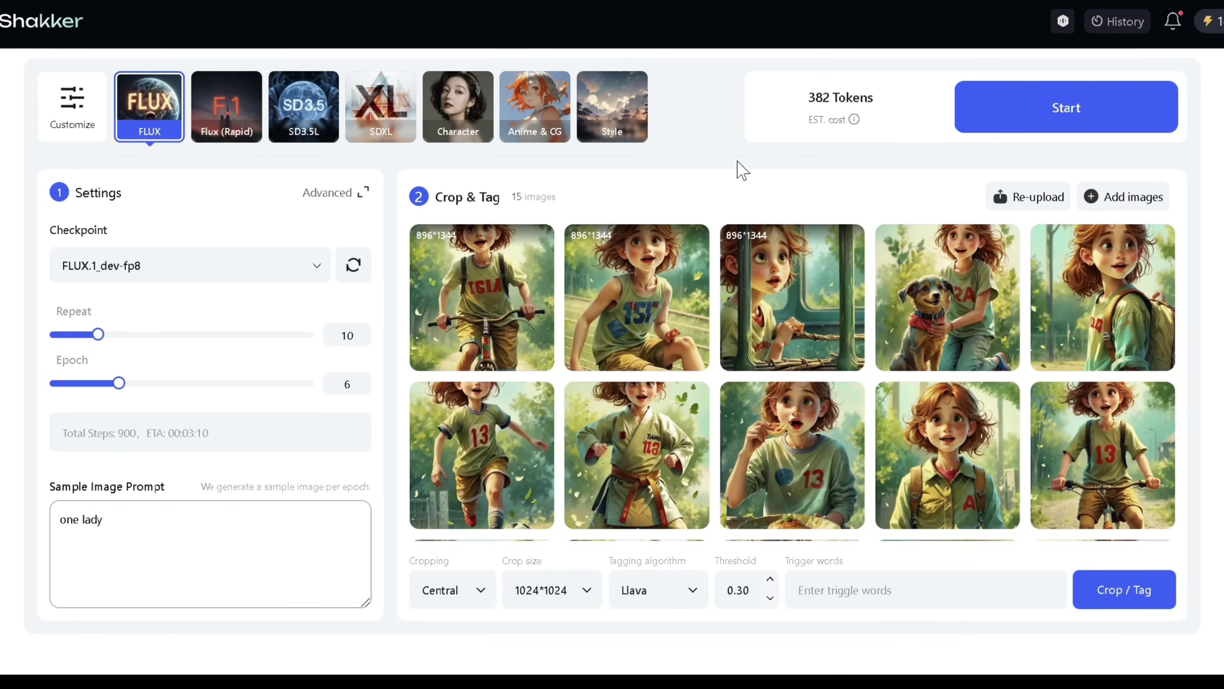
click(509, 449)
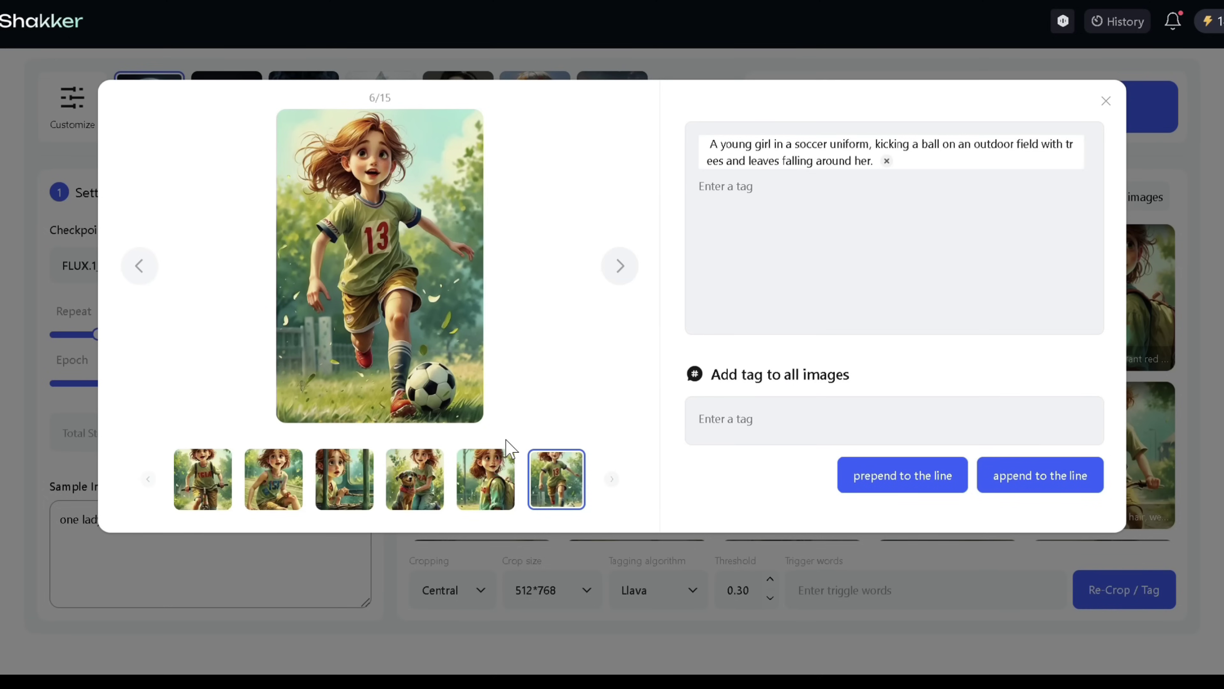
click(778, 419)
text(Anna)
click(856, 478)
key(Escape)
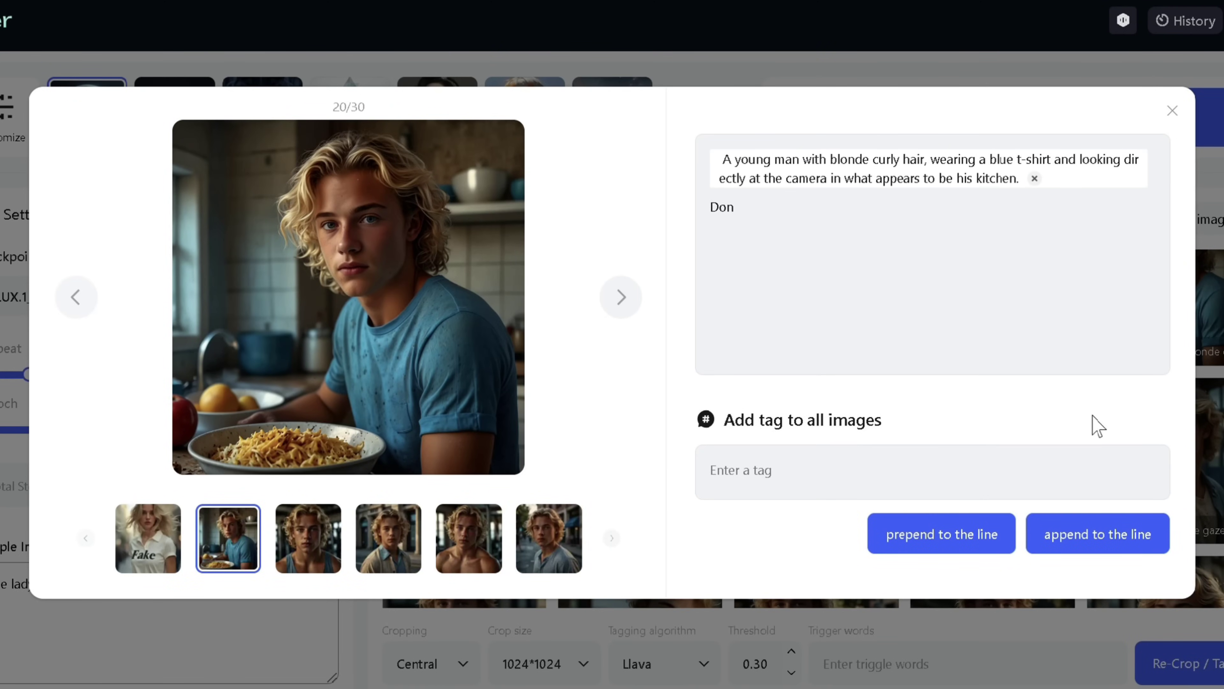
- Confirm the shared character name tag across the 30-image dataset
key(Return)
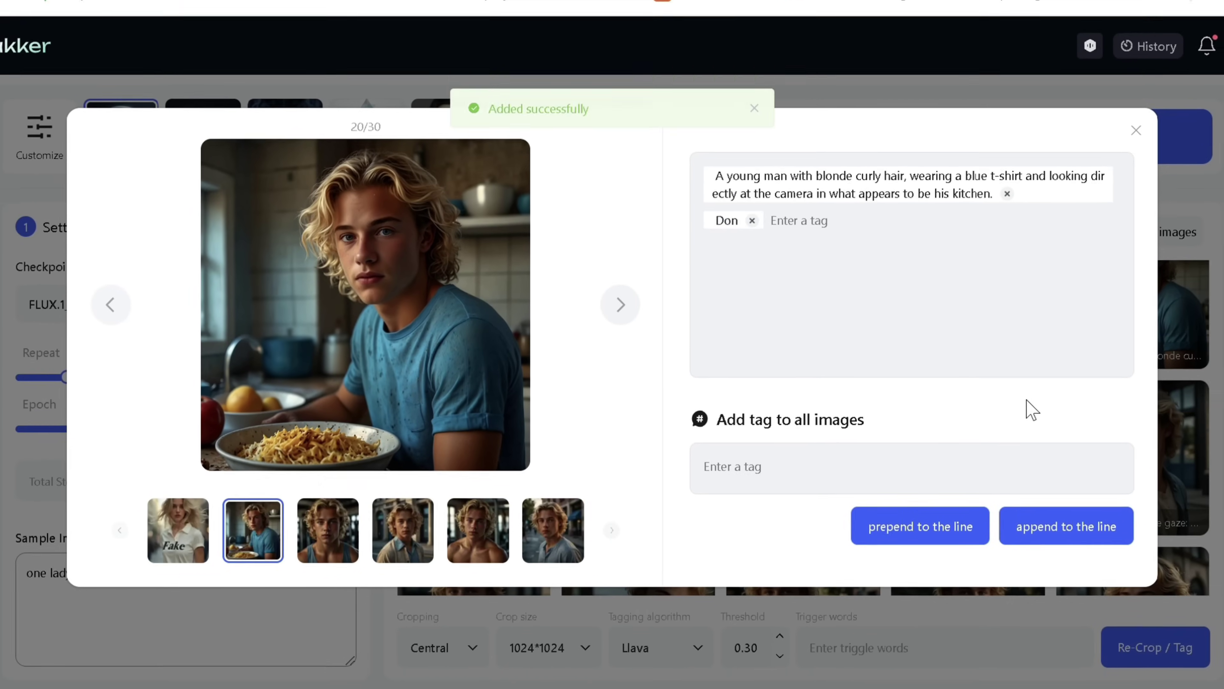